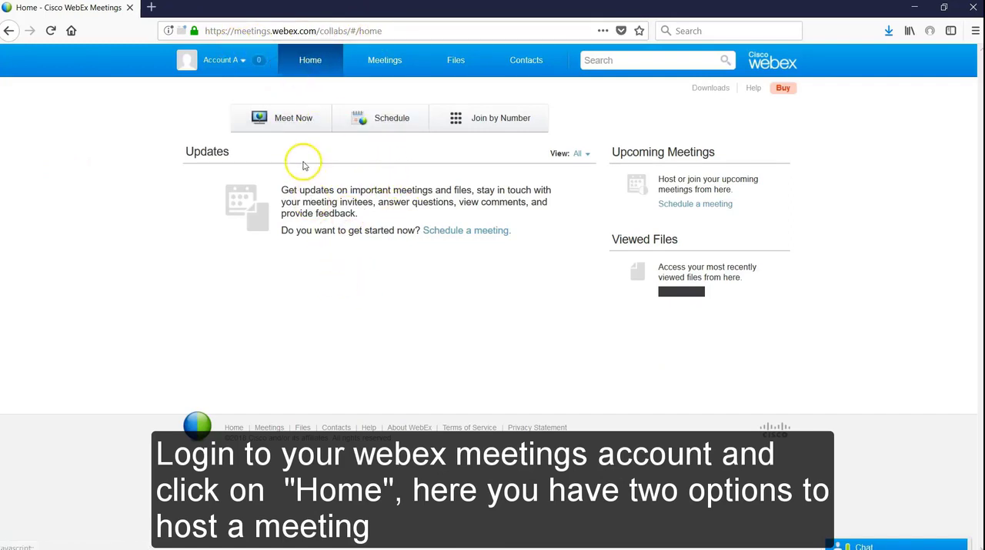
{"action": "left_click", "coordinate": [239, 65]}
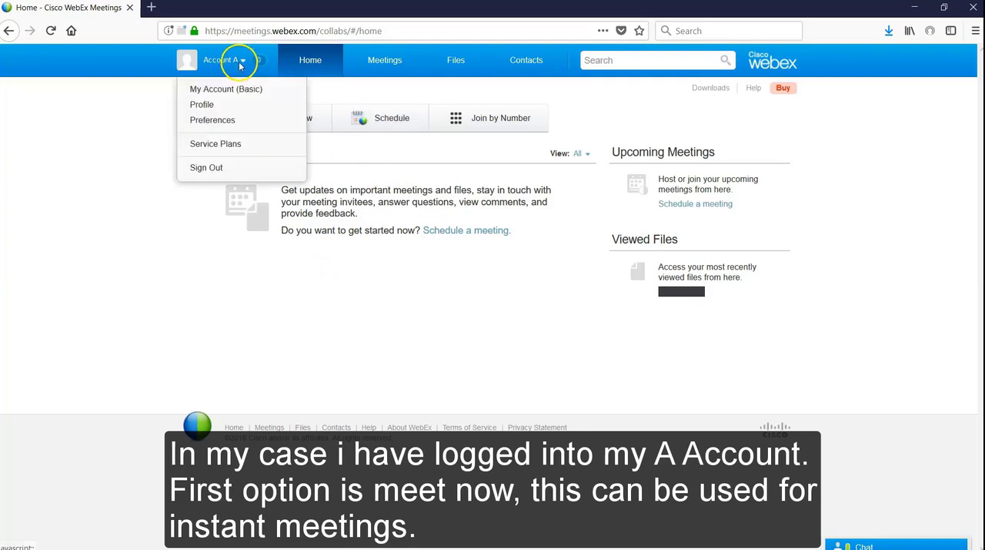
{"action": "left_click", "coordinate": [221, 77]}
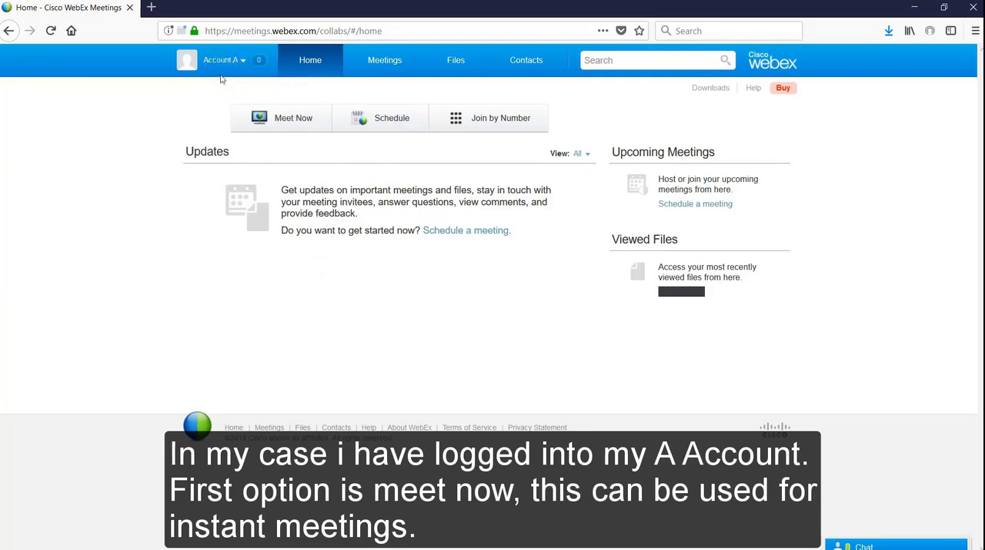
Start an instant meeting titled "Account A's Instant Meeting" and invite an attendee by entering their email address
{"action": "left_click", "coordinate": [290, 119]}
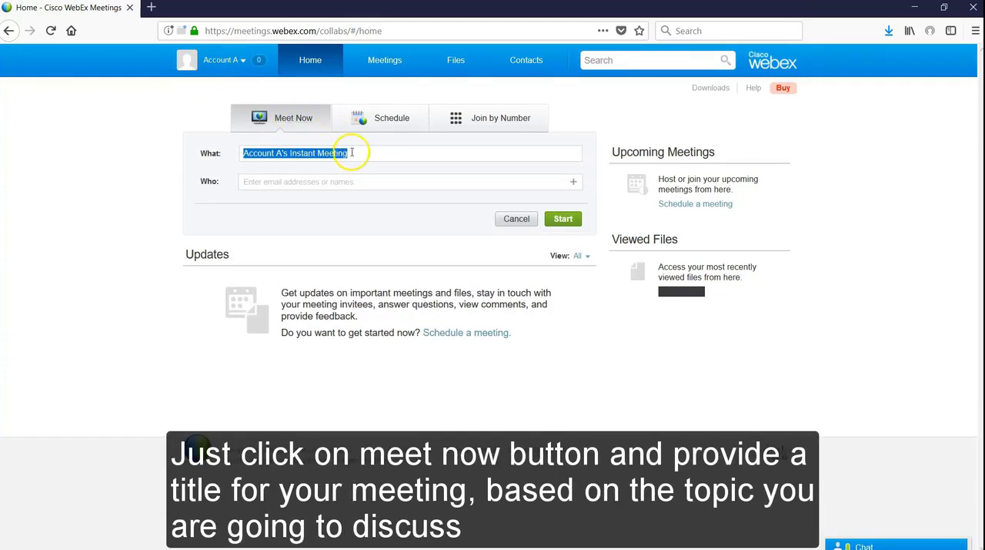
{"action": "left_click", "coordinate": [281, 155]}
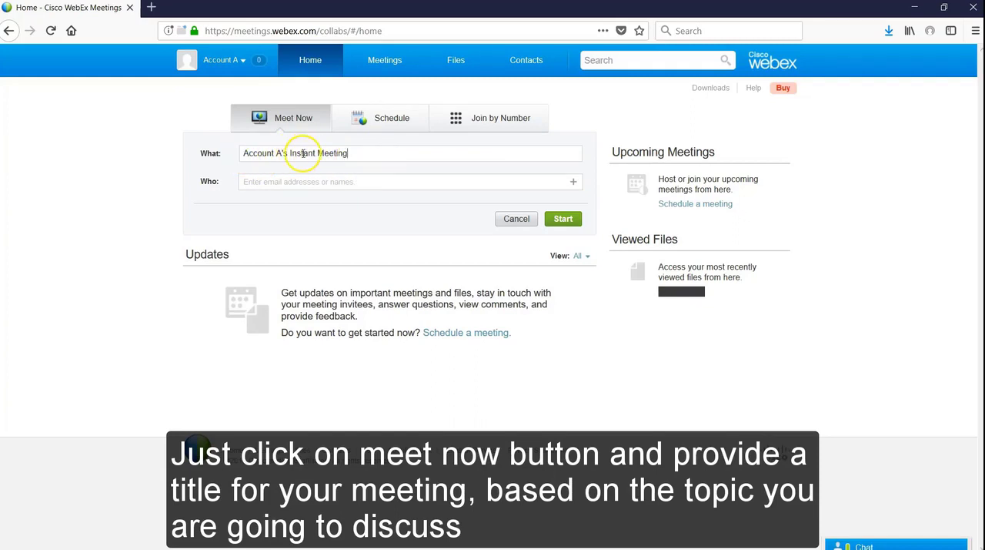
{"action": "left_click", "coordinate": [258, 184]}
{"action": "key", "text": "ctrl+v"}
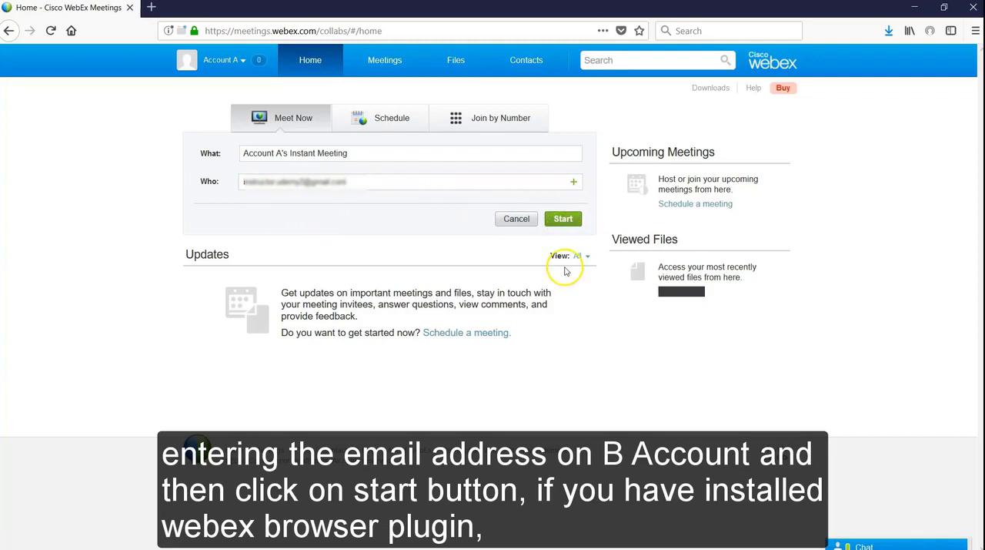
{"action": "left_click", "coordinate": [564, 220]}
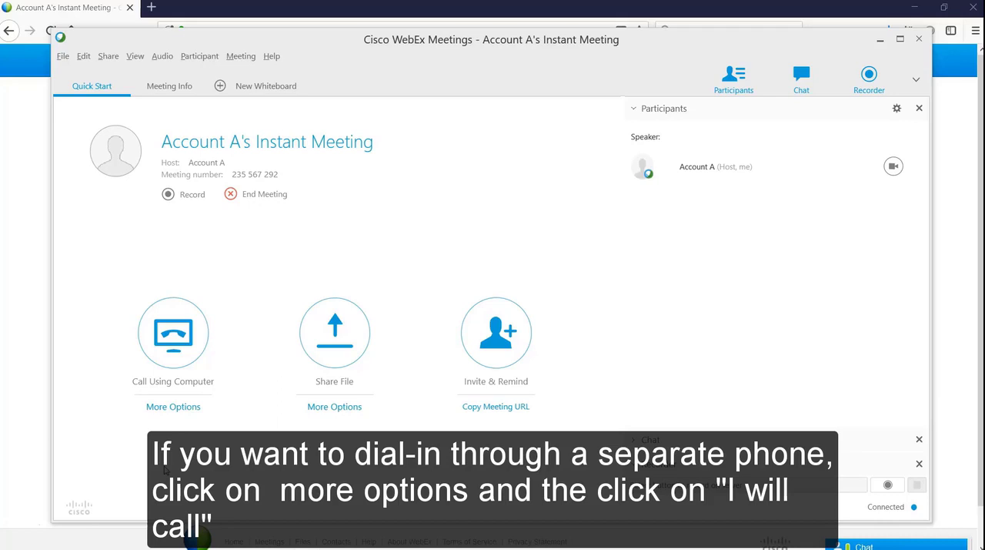
View the "I Will Call In" phone instructions in the meeting's audio connection options
{"action": "left_click", "coordinate": [180, 407]}
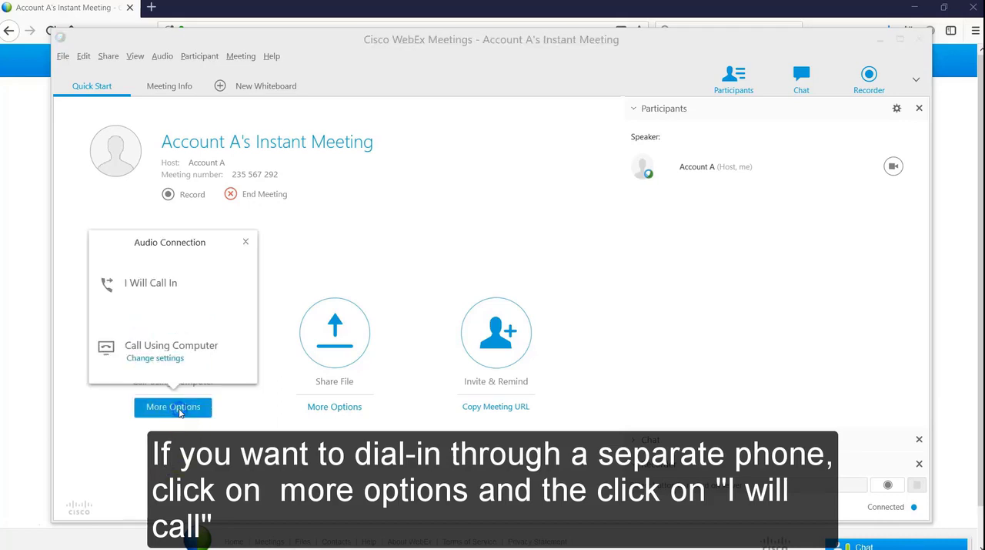
{"action": "left_click", "coordinate": [153, 294]}
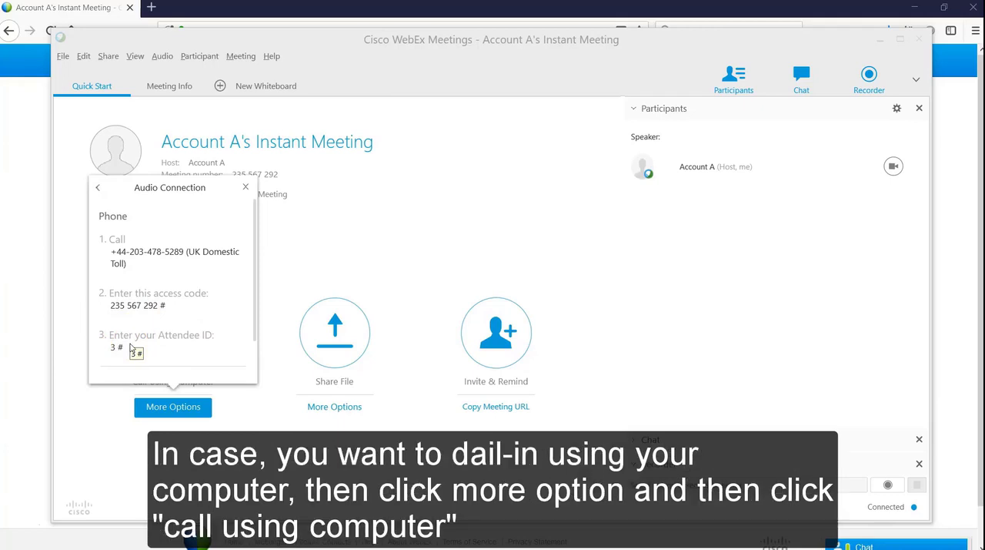
{"action": "left_click", "coordinate": [245, 187]}
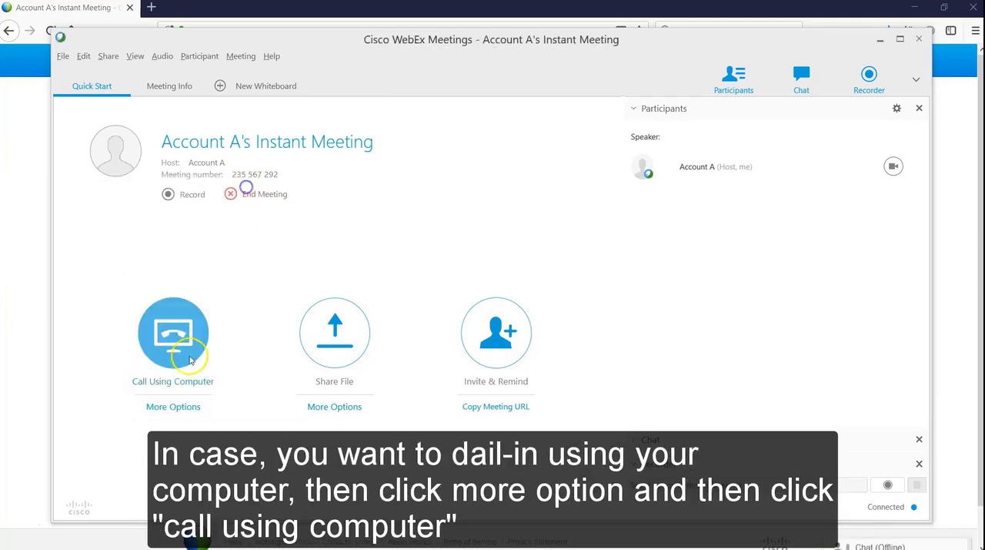
Connect to the meeting's audio with the Call Using Computer option
{"action": "left_click", "coordinate": [173, 407]}
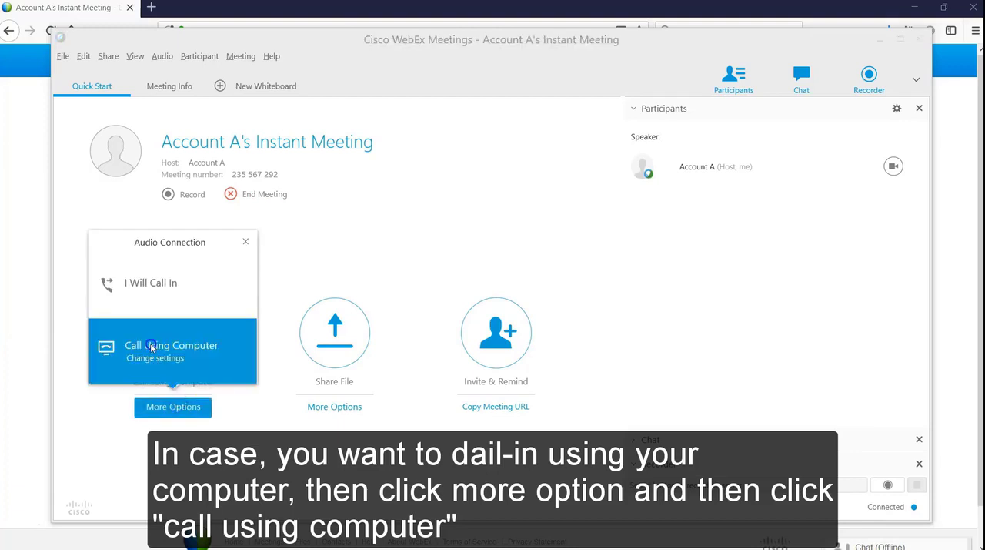
{"action": "left_click", "coordinate": [151, 345]}
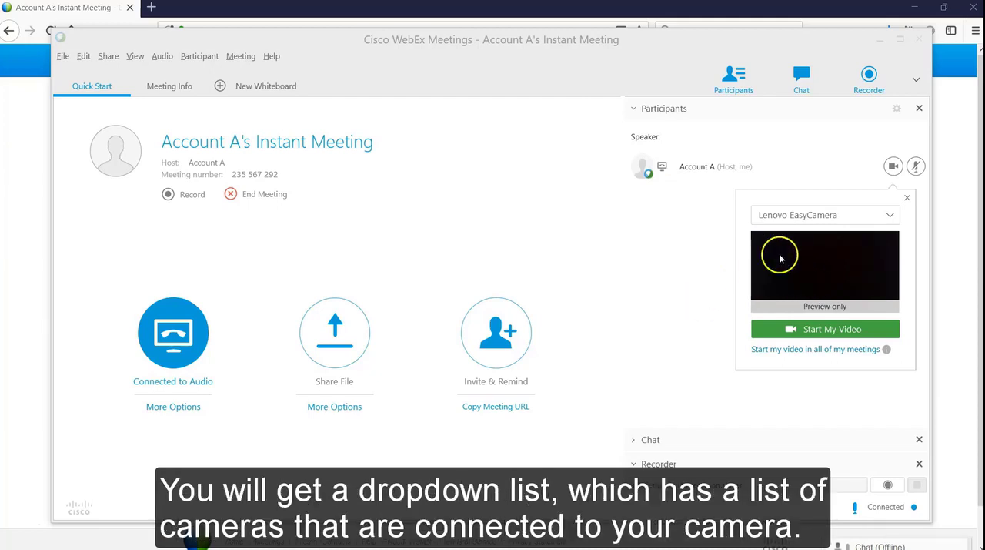
Examine which cameras are available for the host's video in the preview's camera list
{"action": "left_click", "coordinate": [801, 217]}
{"action": "left_click", "coordinate": [801, 217]}
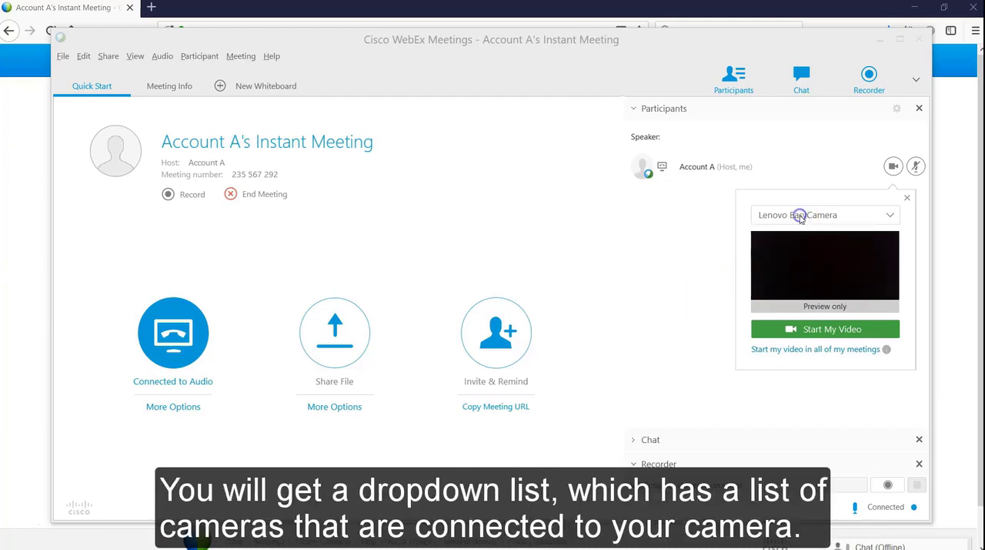
{"action": "left_click", "coordinate": [802, 217]}
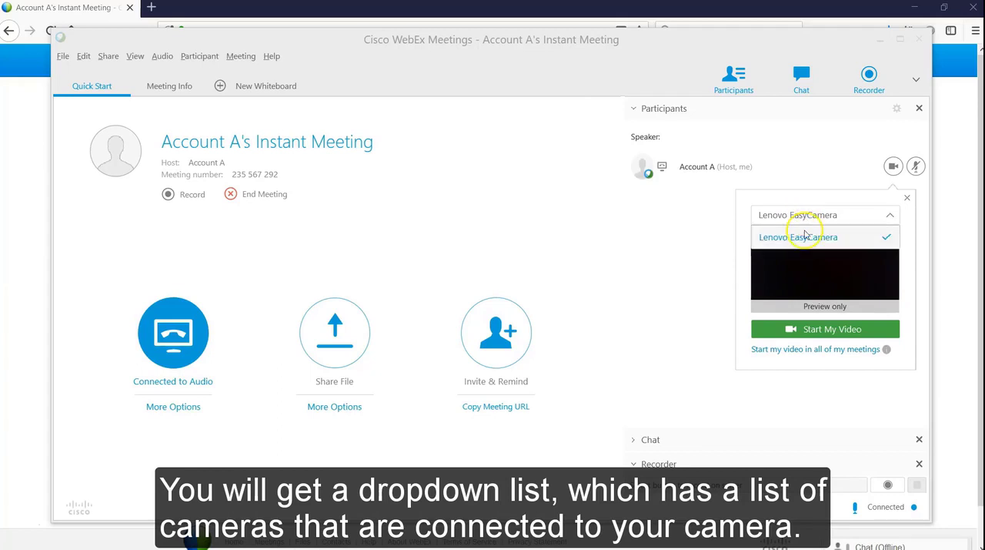
{"action": "left_click", "coordinate": [821, 217]}
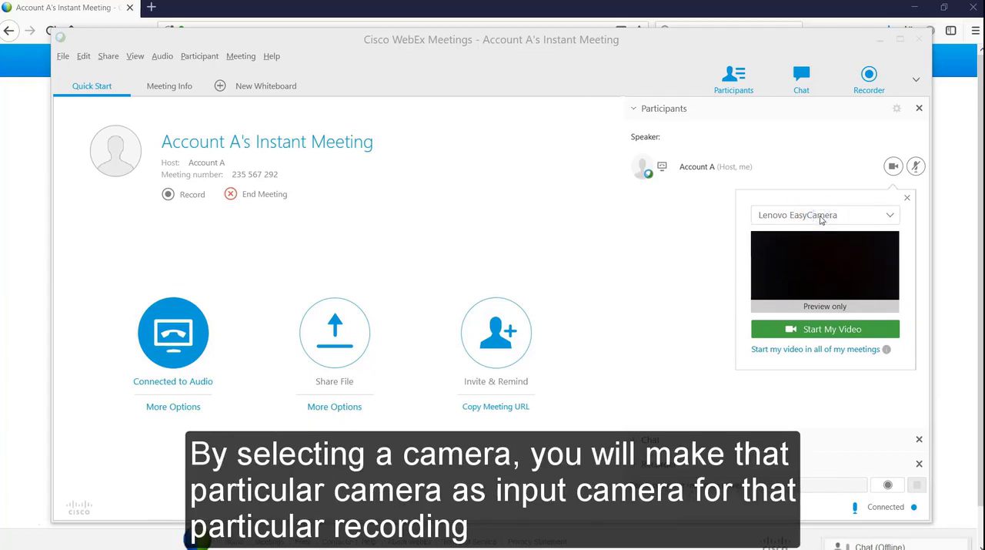
{"action": "left_click", "coordinate": [820, 218]}
{"action": "left_click", "coordinate": [677, 274]}
{"action": "left_click", "coordinate": [760, 215]}
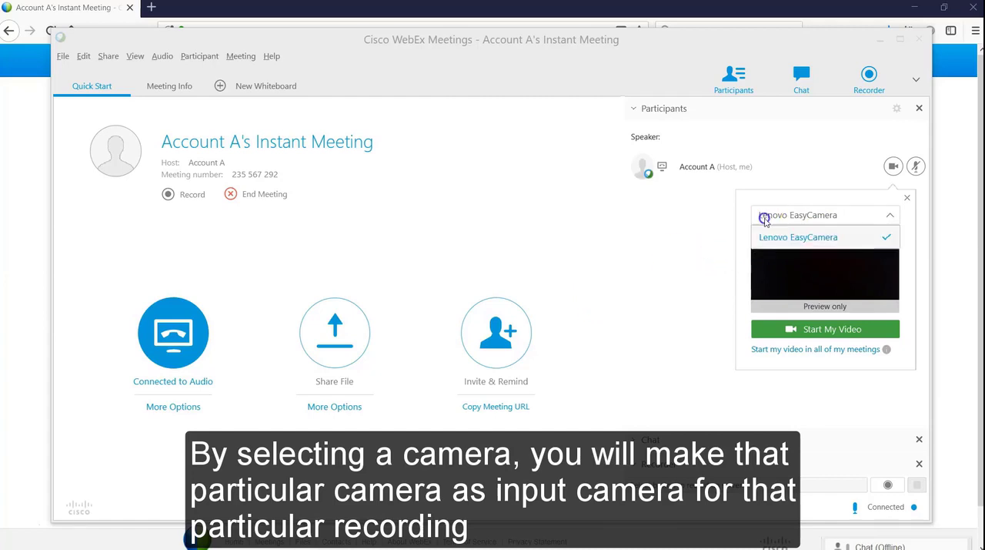
{"action": "left_click", "coordinate": [713, 231]}
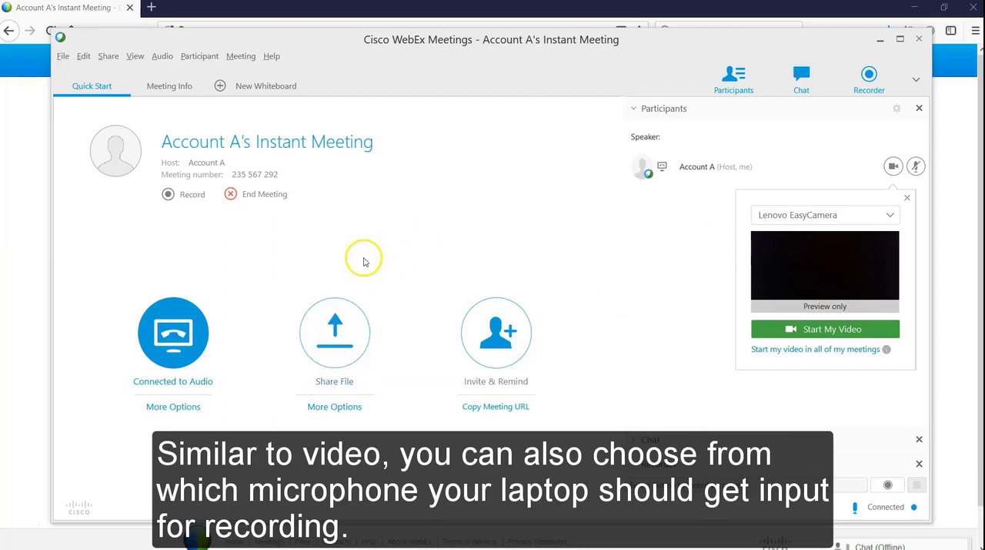
Choose the Conexant microphone as the input device in the computer audio settings and apply them
{"action": "left_click", "coordinate": [163, 58]}
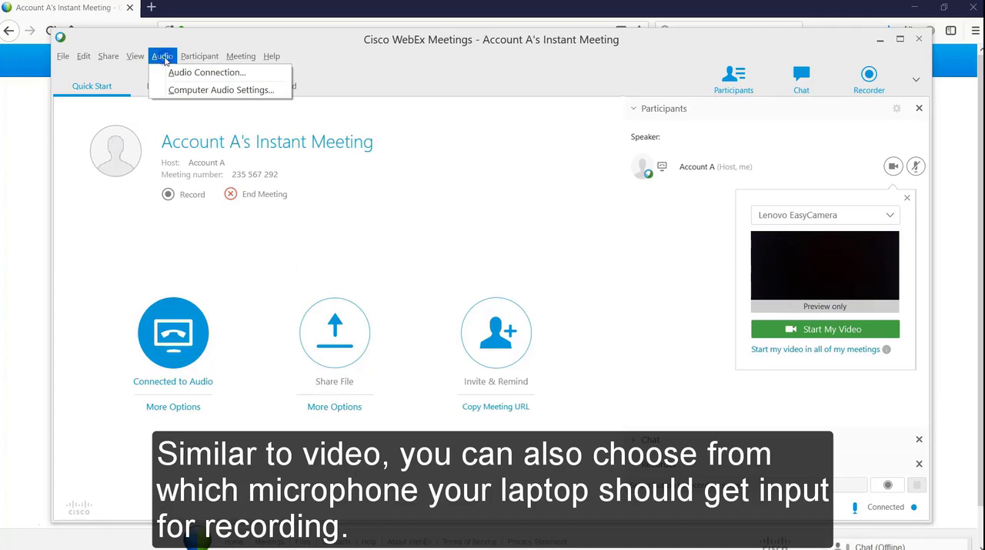
{"action": "left_click", "coordinate": [196, 90]}
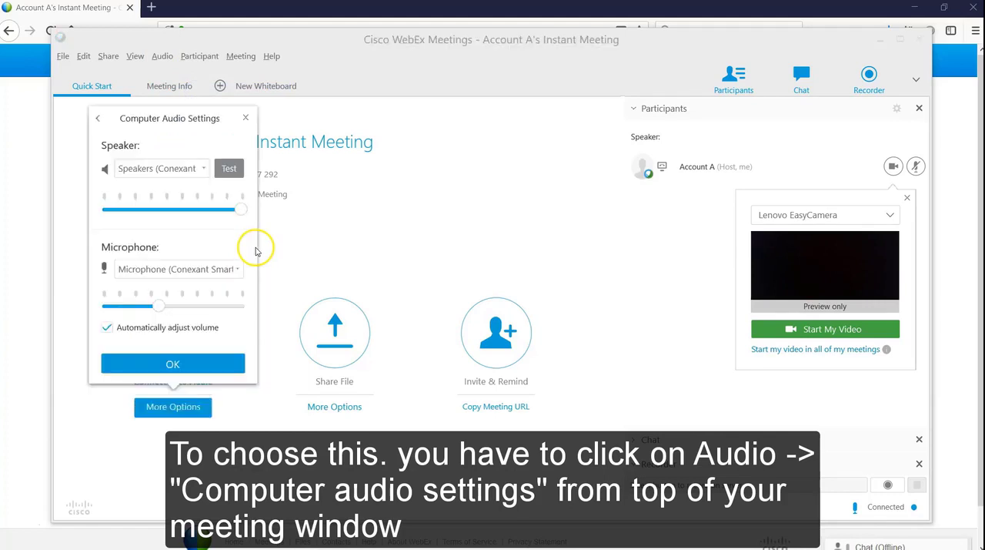
{"action": "left_click", "coordinate": [213, 268]}
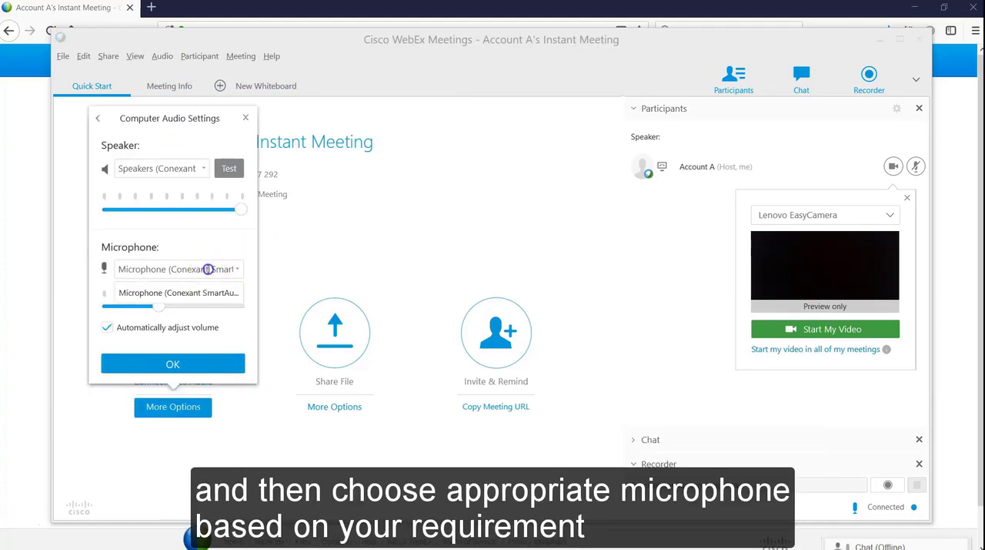
{"action": "left_click", "coordinate": [185, 300]}
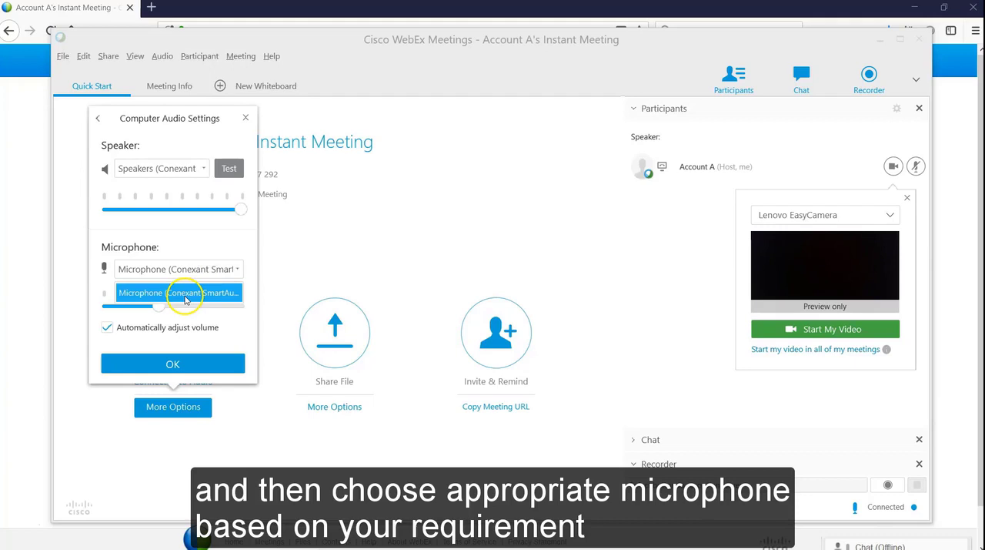
{"action": "left_click", "coordinate": [165, 367]}
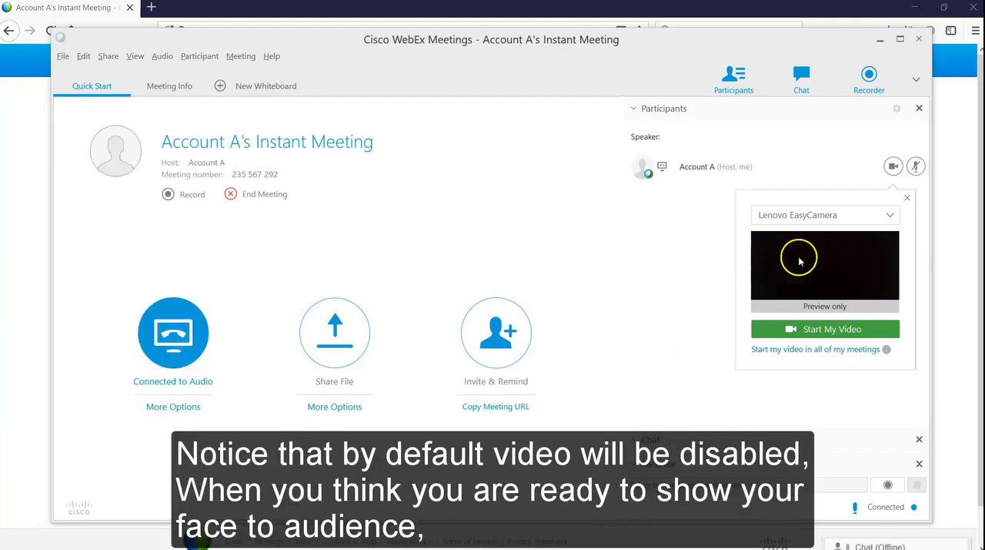
Turn the host's video on, stop it, and turn it on again
{"action": "left_click", "coordinate": [893, 168]}
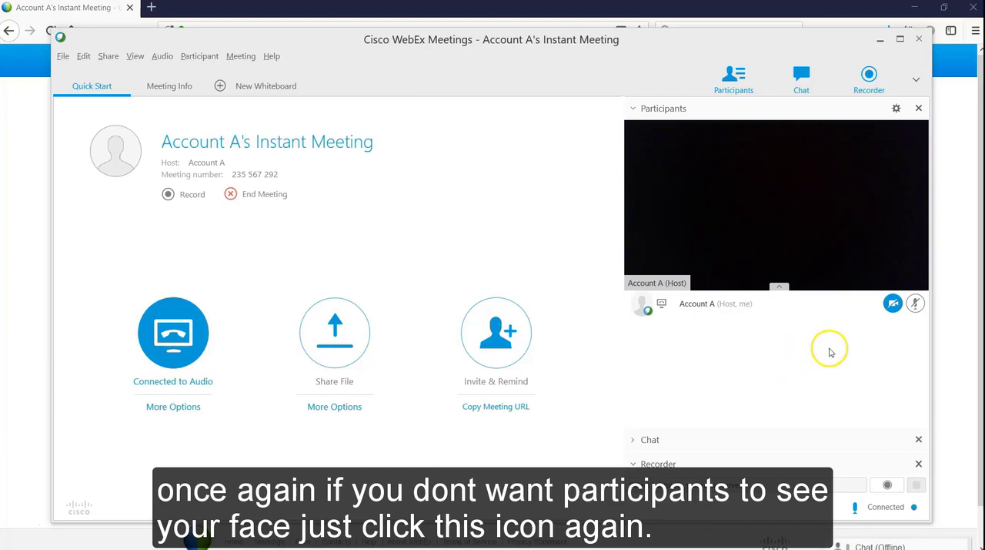
{"action": "left_click", "coordinate": [893, 306]}
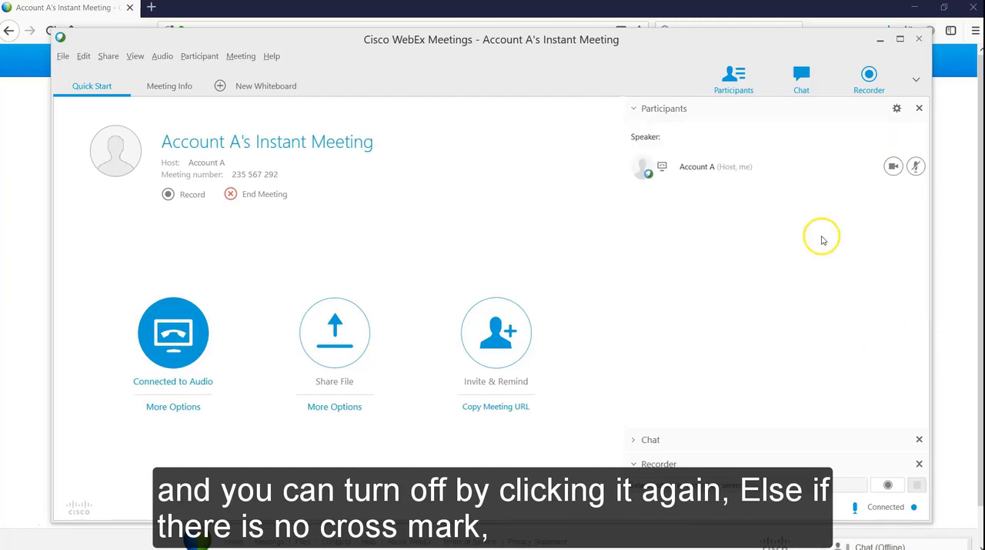
{"action": "left_click", "coordinate": [893, 167]}
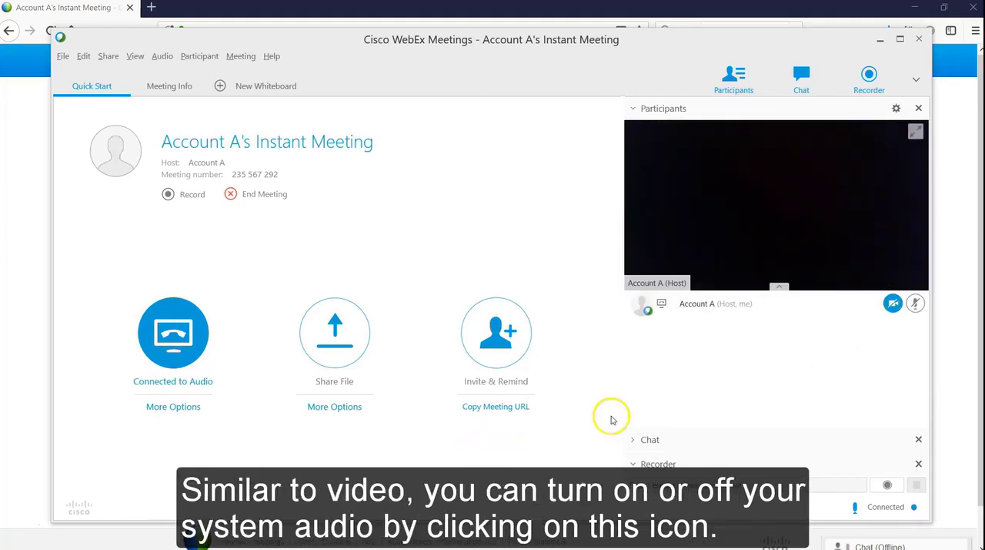
Mute and unmute the host's microphone twice, leaving it unmuted
{"action": "left_click", "coordinate": [916, 305]}
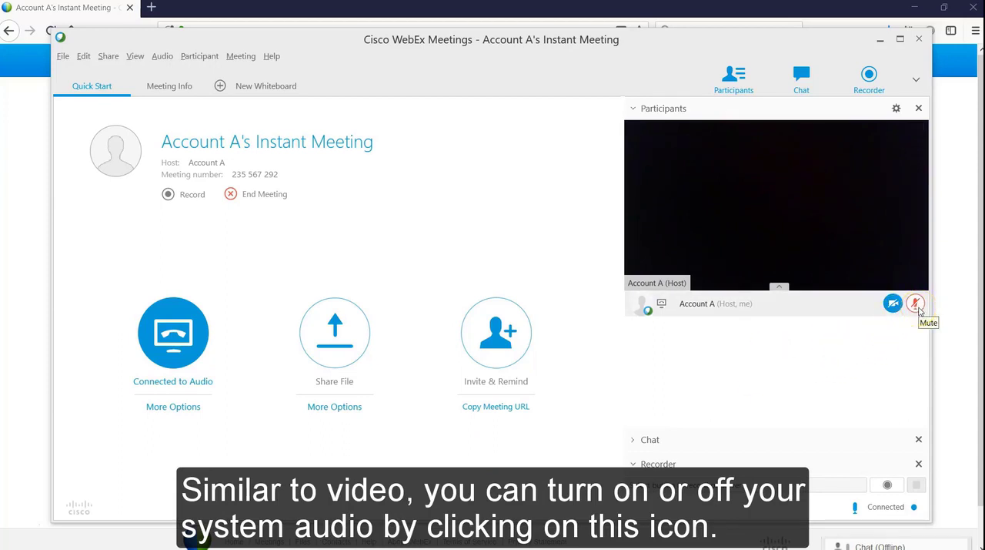
{"action": "left_click", "coordinate": [916, 304]}
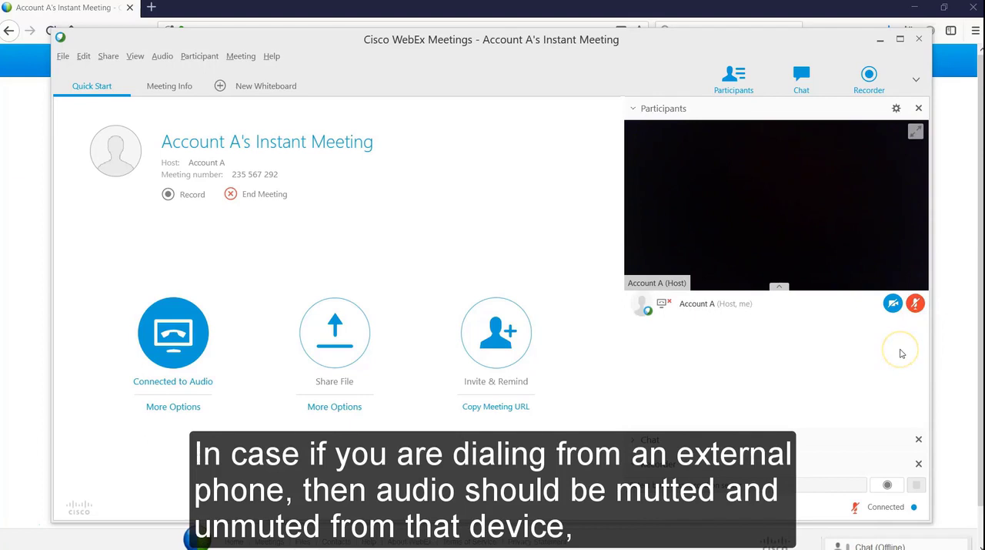
{"action": "left_click", "coordinate": [915, 304]}
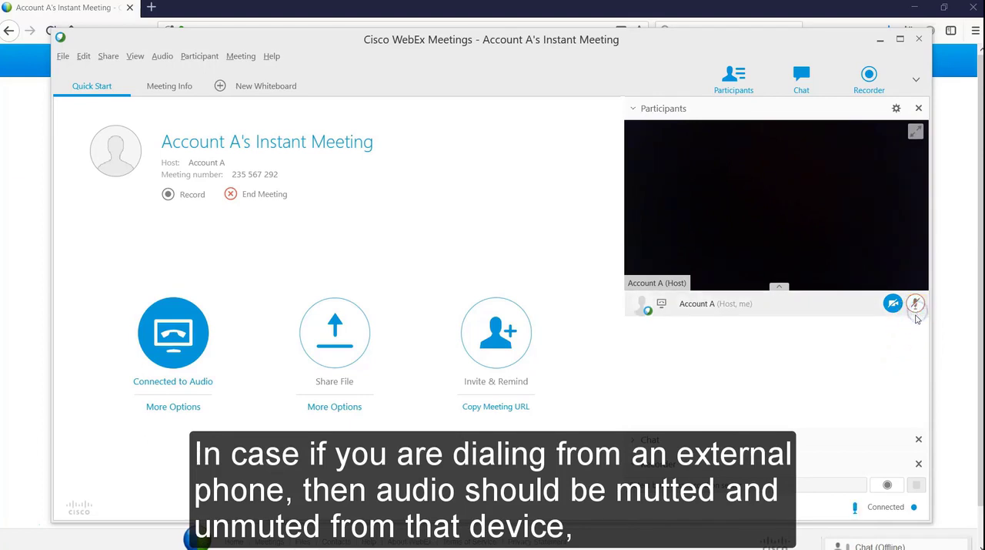
{"action": "left_click", "coordinate": [915, 305]}
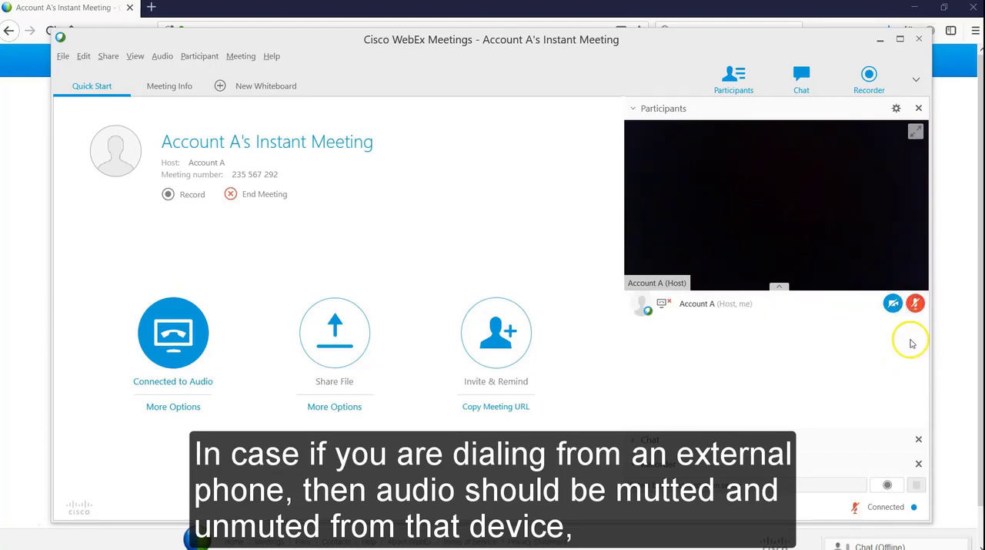
{"action": "left_click", "coordinate": [915, 303]}
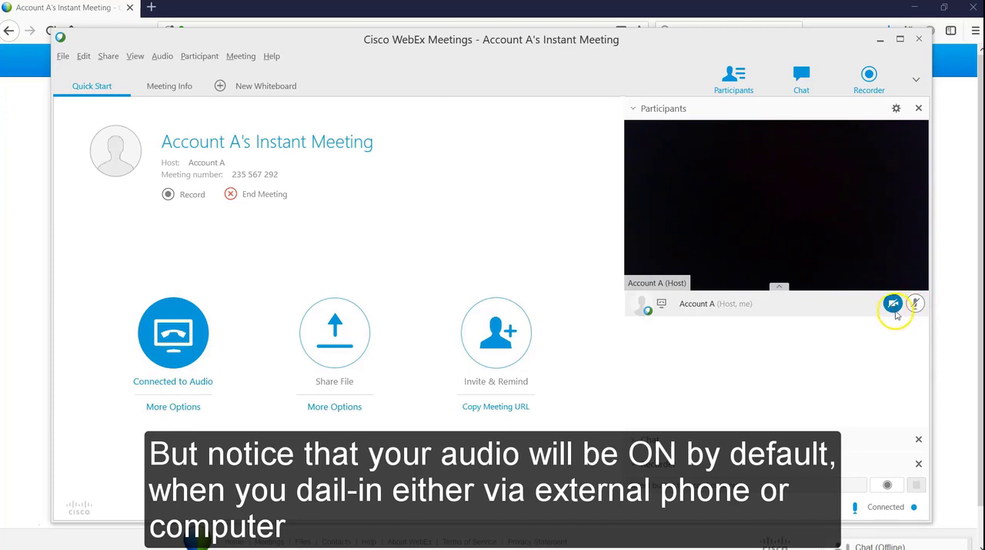
Stop the host's video and start recording the meeting
{"action": "left_click", "coordinate": [923, 306]}
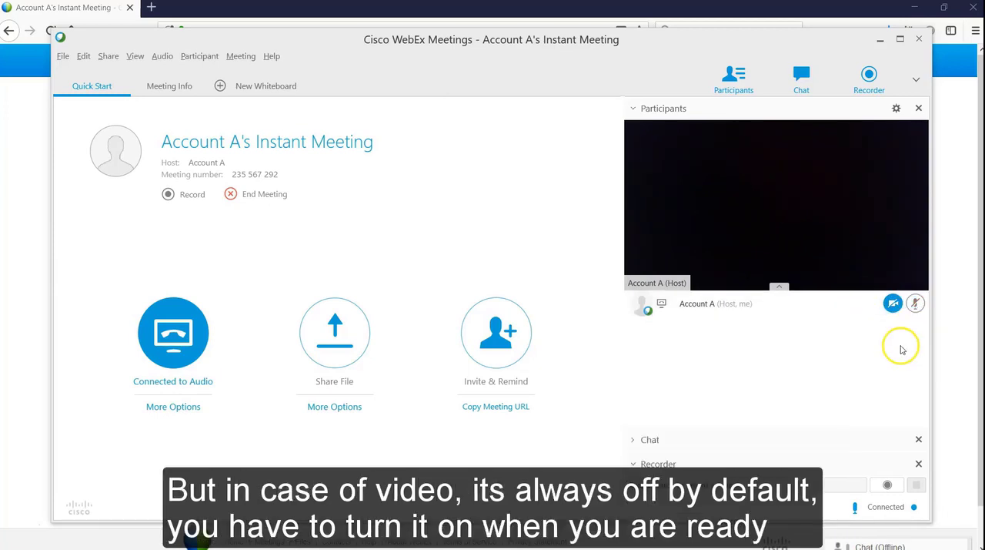
{"action": "left_click", "coordinate": [893, 303]}
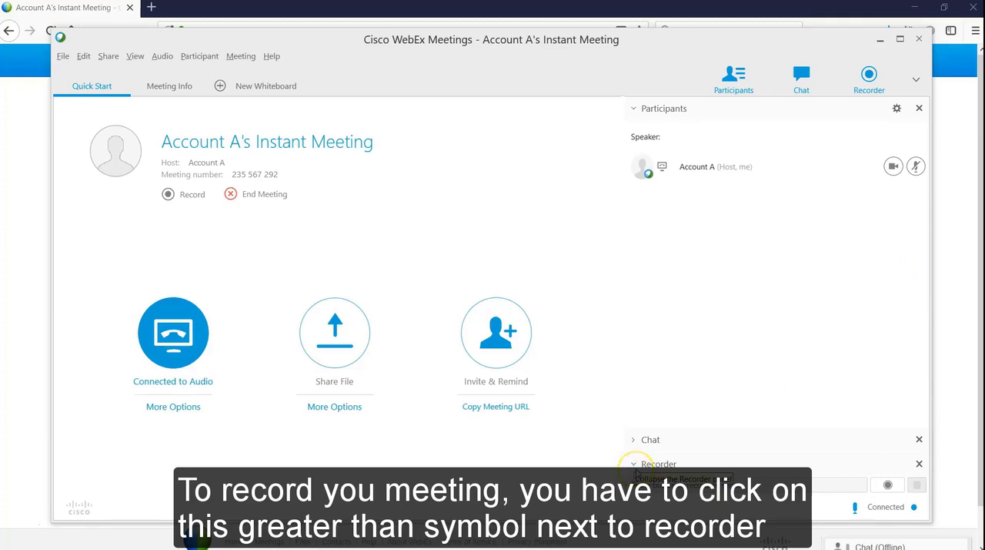
{"action": "left_click", "coordinate": [887, 484]}
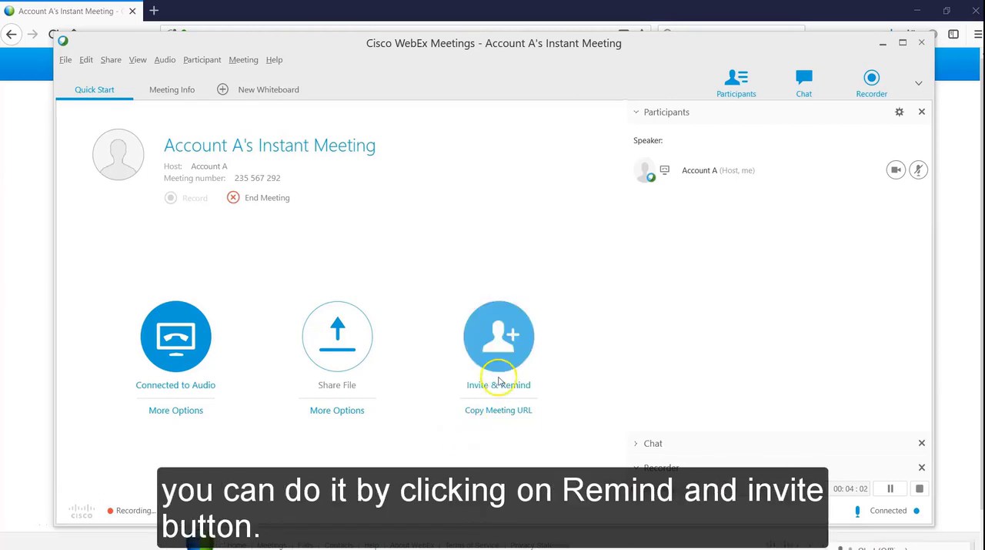
Send an email invitation to the running meeting, entering the invitee's email address
{"action": "left_click", "coordinate": [496, 345]}
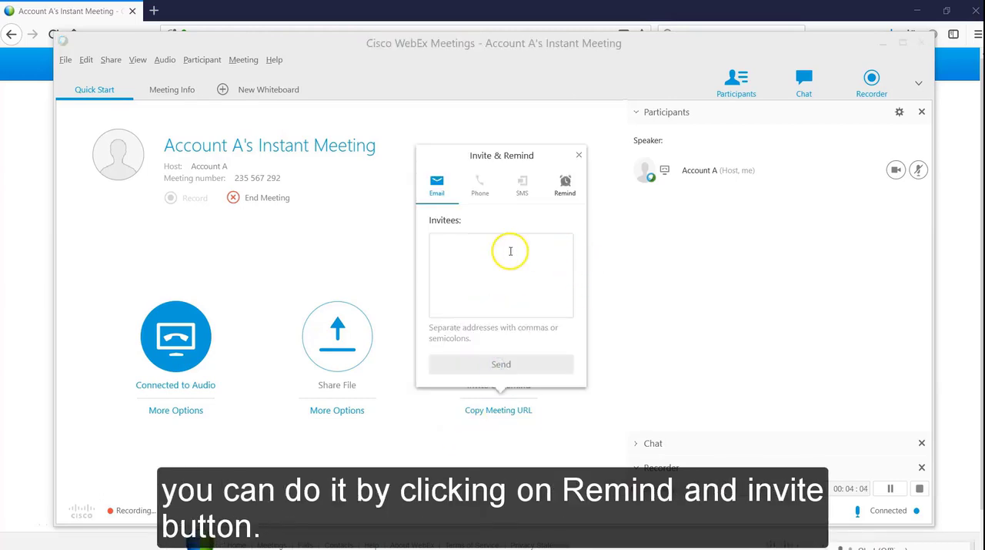
{"action": "left_click", "coordinate": [434, 187]}
{"action": "left_click", "coordinate": [481, 248]}
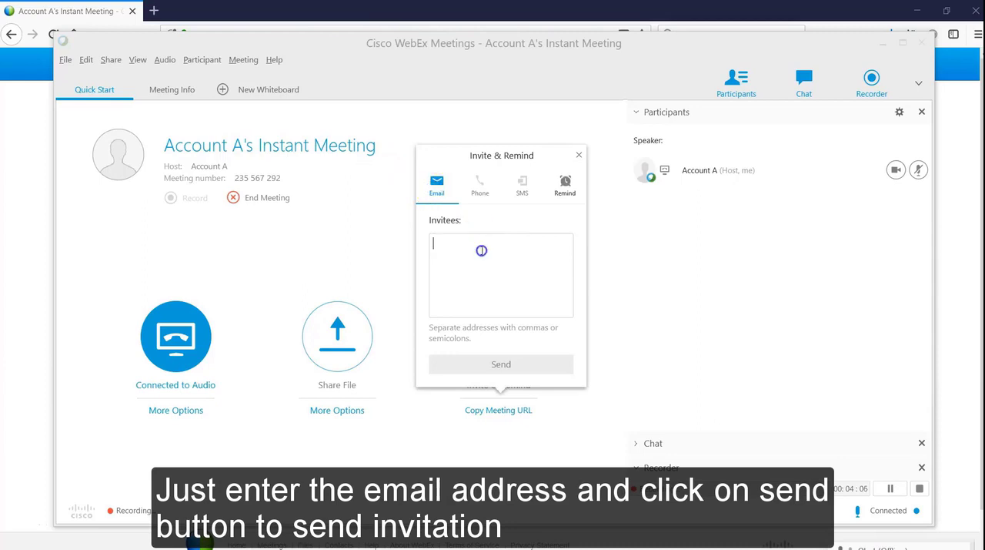
{"action": "key", "text": "ctrl+v"}
{"action": "left_click", "coordinate": [499, 363]}
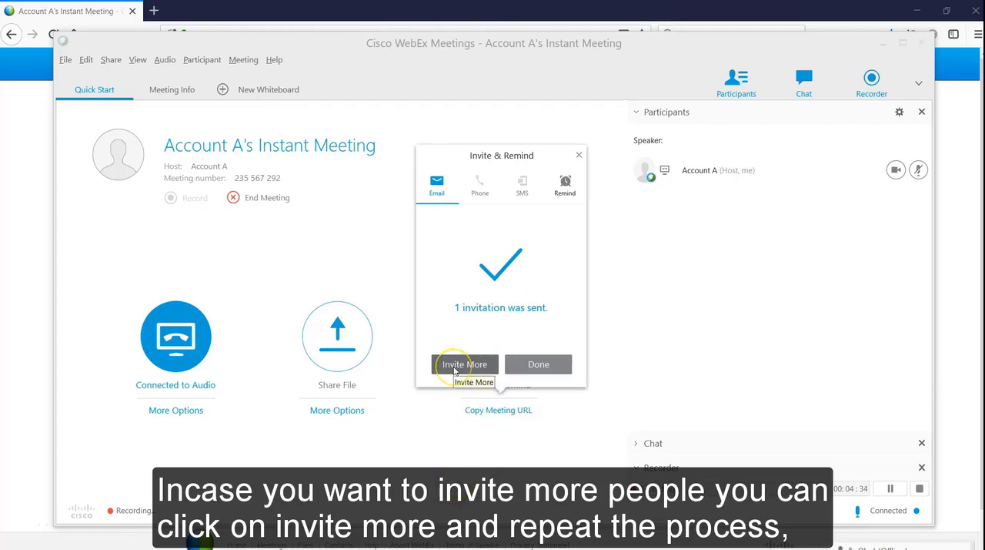
Try to send a meeting reminder to both invitees who have not joined, and close the invitation dialog
{"action": "left_click", "coordinate": [454, 365]}
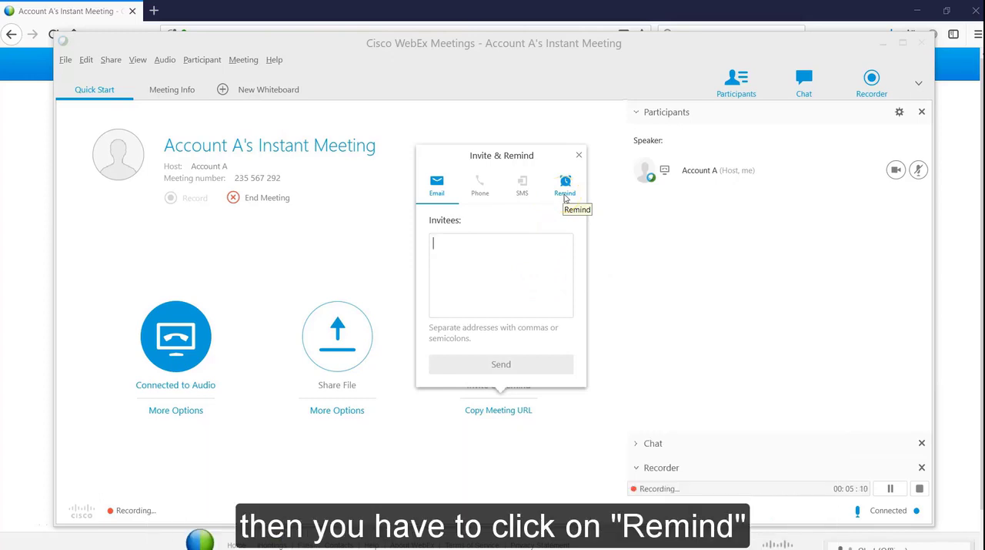
{"action": "left_click", "coordinate": [564, 189]}
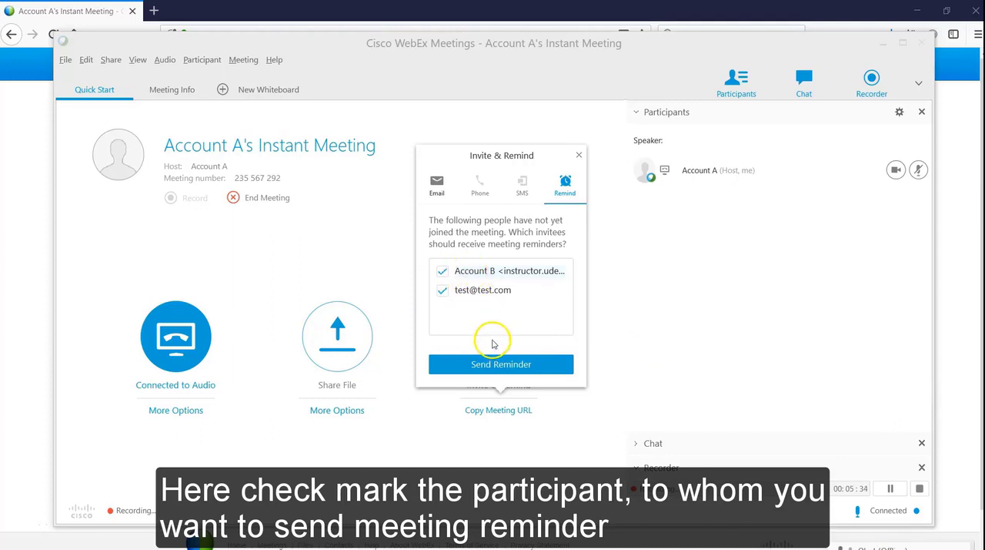
{"action": "left_click", "coordinate": [501, 365]}
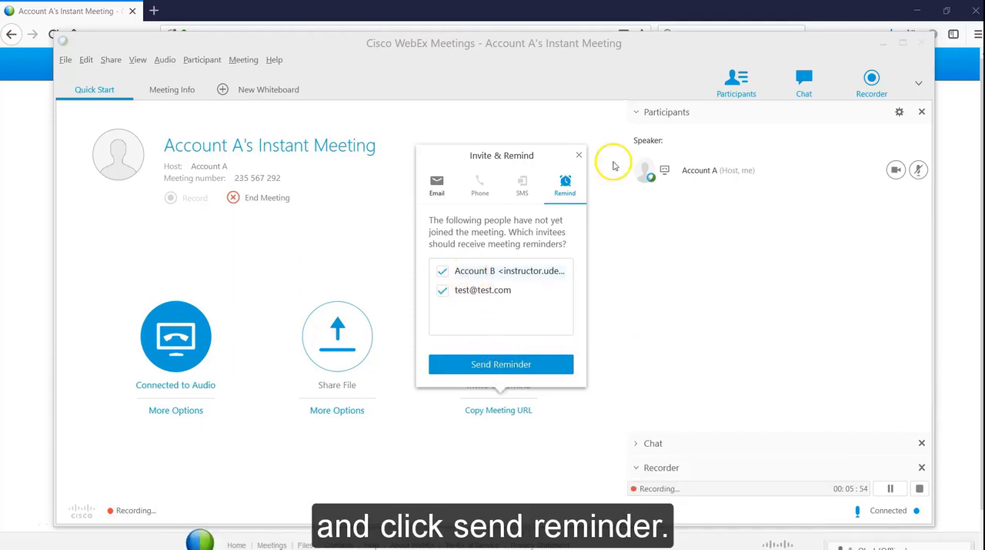
{"action": "left_click", "coordinate": [583, 156]}
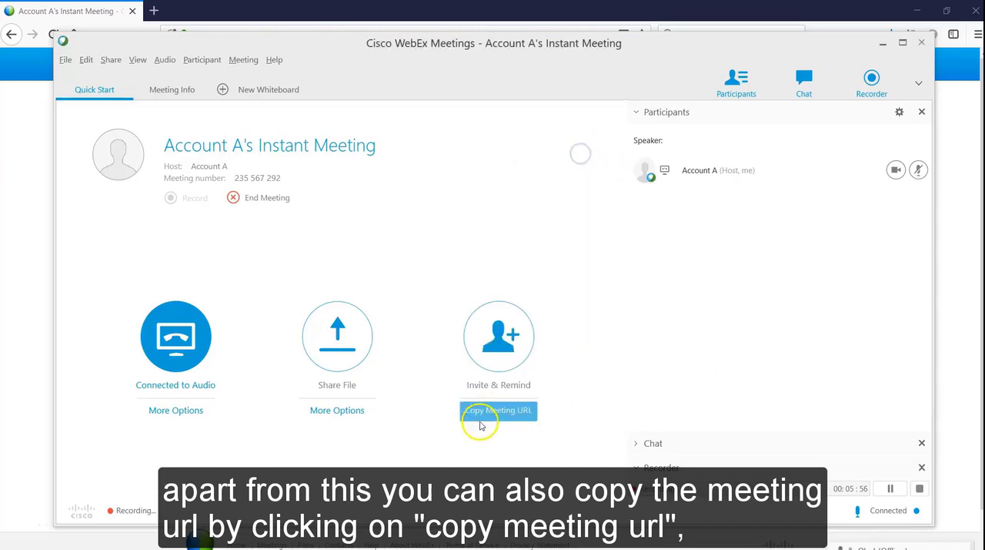
Copy the meeting URL and paste it into the chat message box addressed to Everyone
{"action": "left_click", "coordinate": [489, 411]}
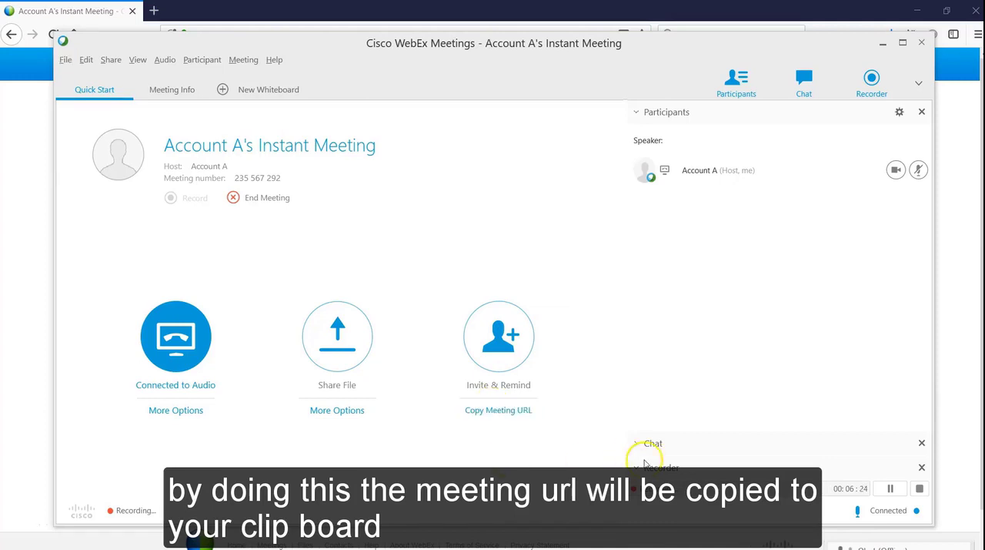
{"action": "left_click", "coordinate": [638, 444]}
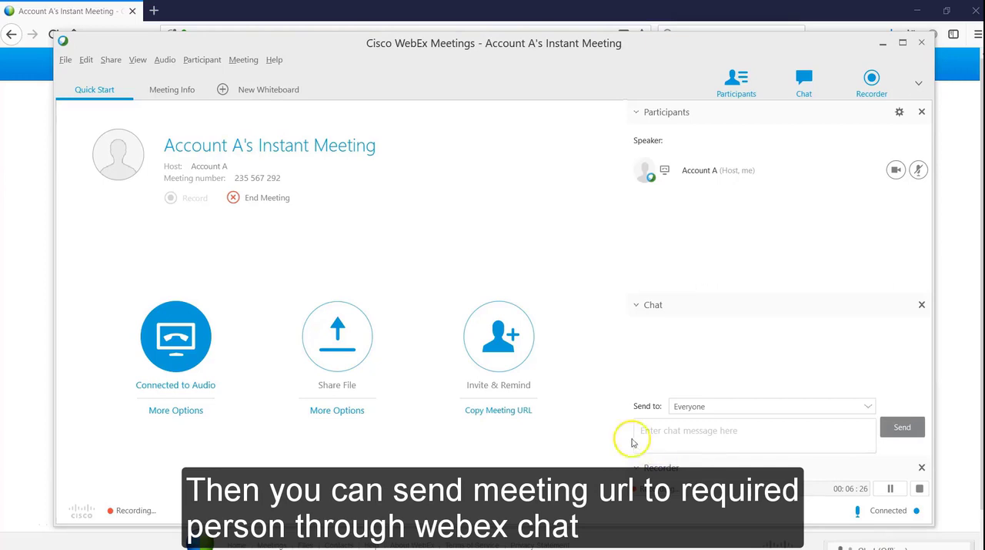
{"action": "left_click", "coordinate": [707, 426]}
{"action": "key", "text": "ctrl+v"}
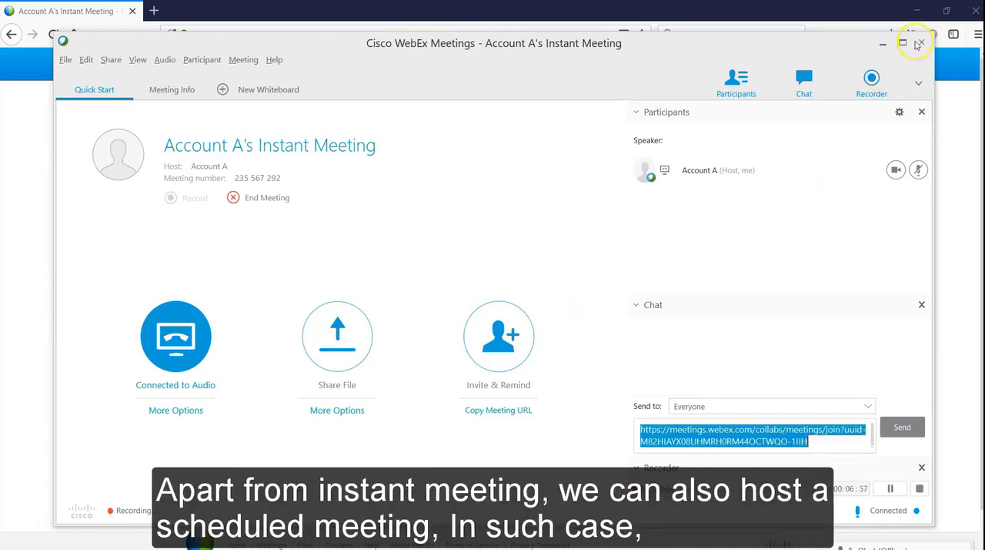
End the running instant meeting and open the form for scheduling a meeting from the home page
{"action": "left_click", "coordinate": [924, 43]}
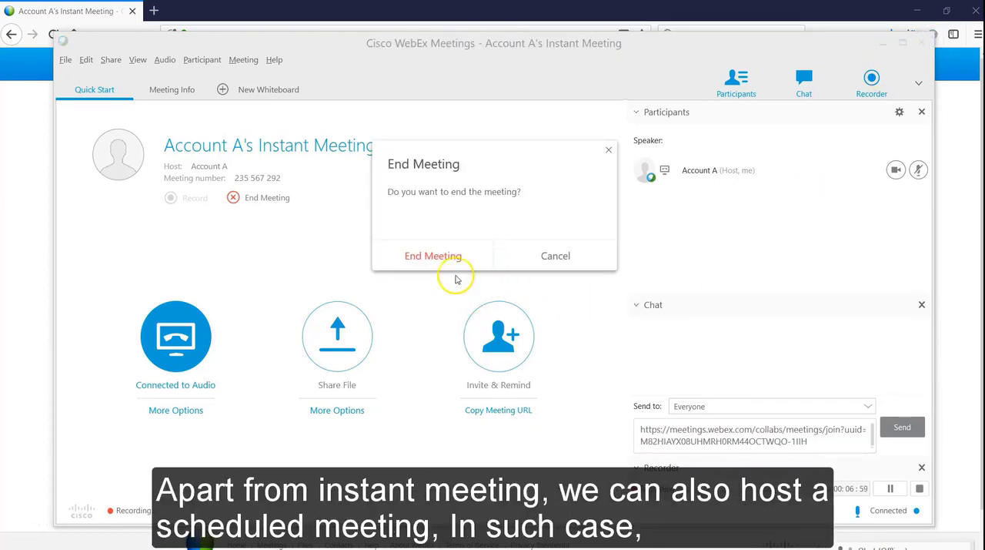
{"action": "left_click", "coordinate": [438, 257]}
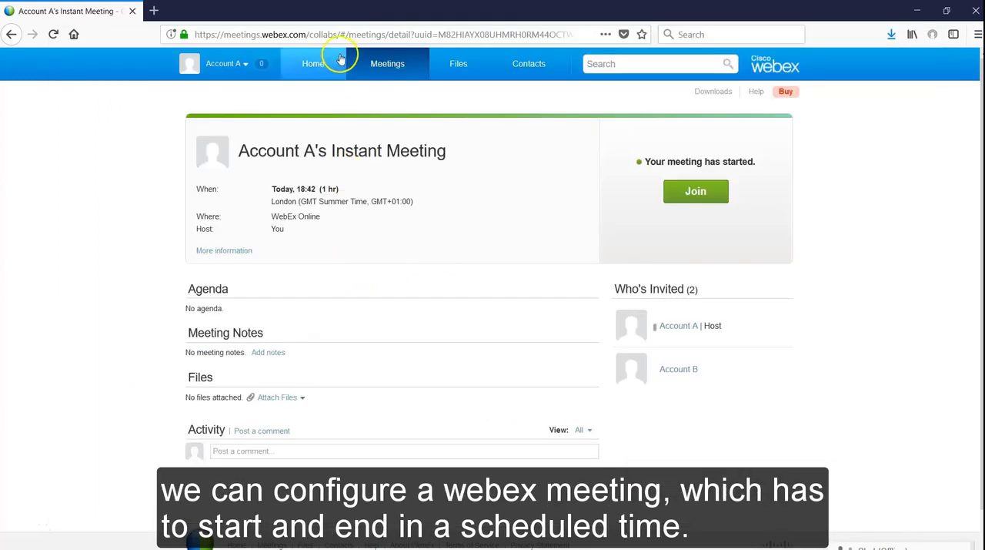
{"action": "left_click", "coordinate": [322, 67]}
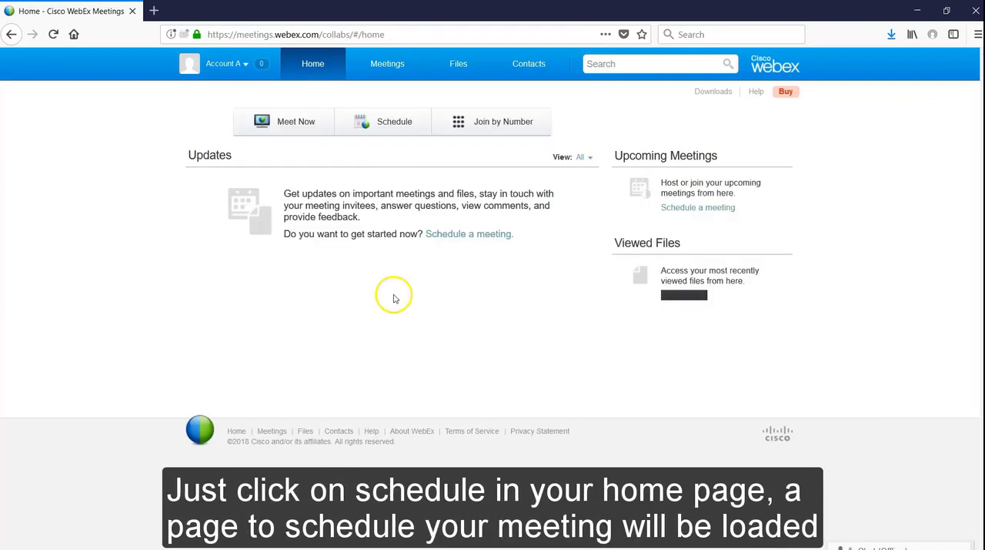
{"action": "left_click", "coordinate": [384, 124]}
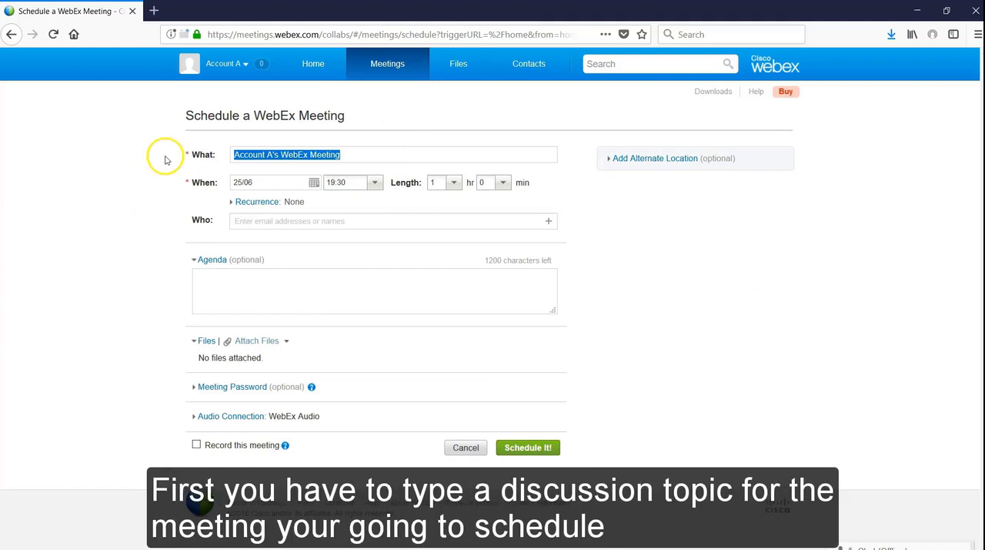
Keep the default meeting topic and set a weekly recurrence of every 2 weeks on Wednesday only
{"action": "left_click", "coordinate": [345, 155]}
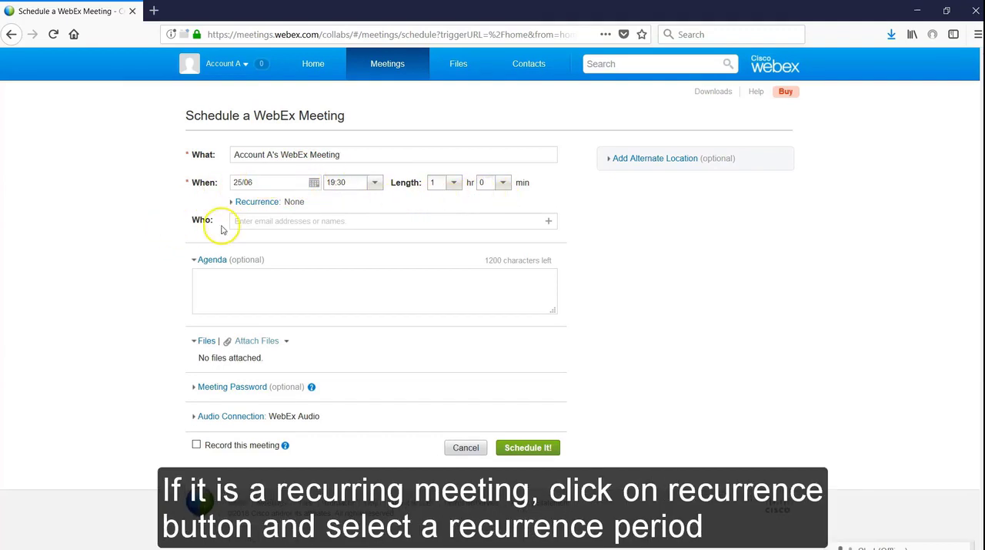
{"action": "left_click", "coordinate": [257, 204]}
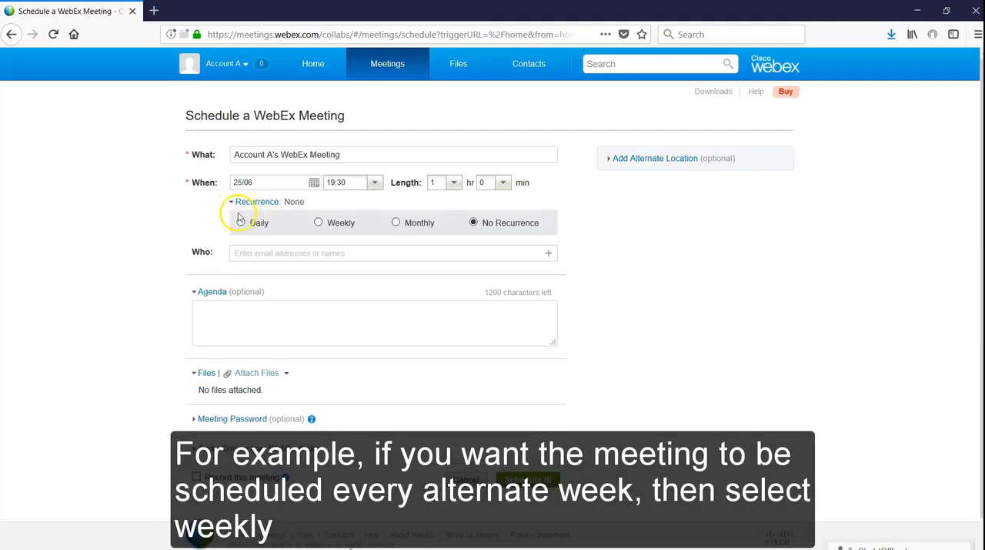
{"action": "left_click", "coordinate": [318, 222]}
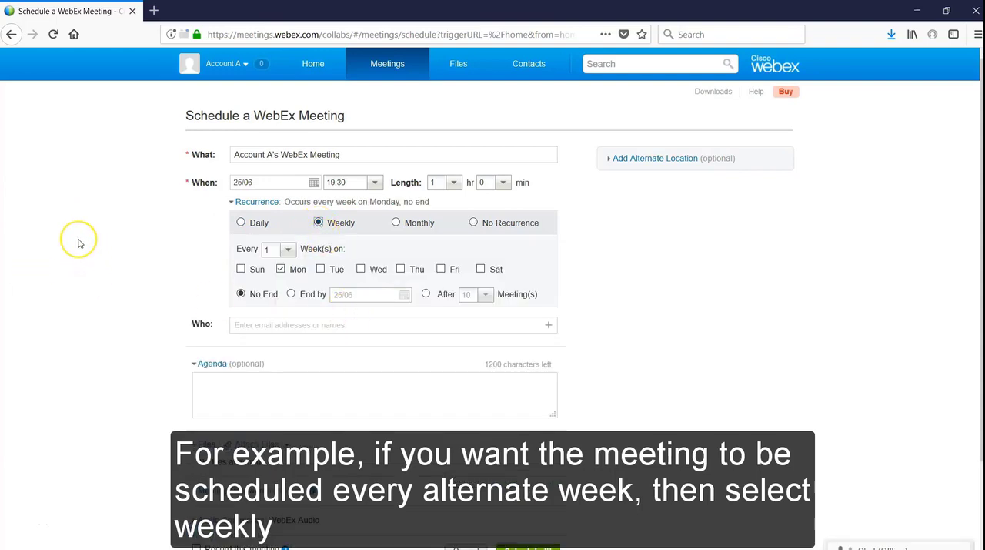
{"action": "left_click", "coordinate": [287, 249]}
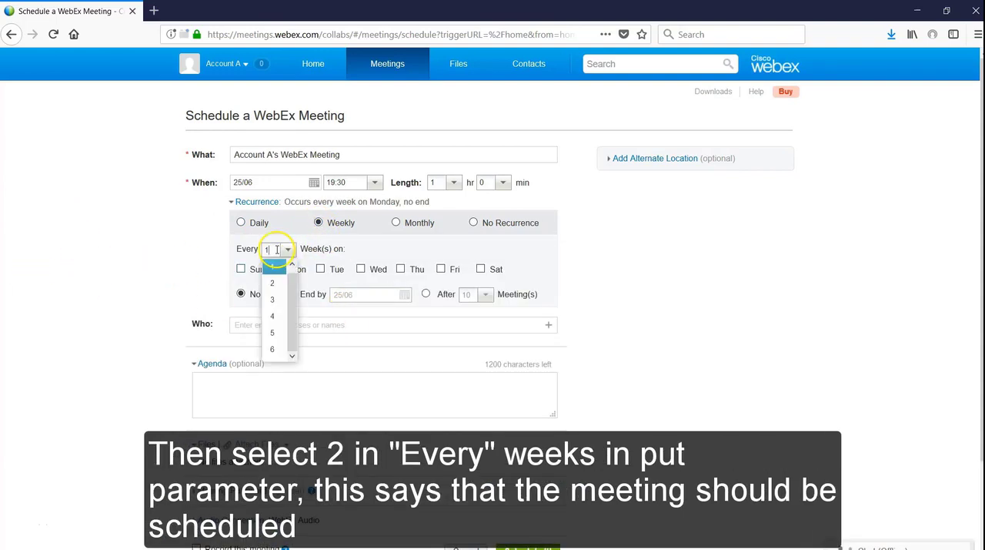
{"action": "left_click", "coordinate": [273, 281]}
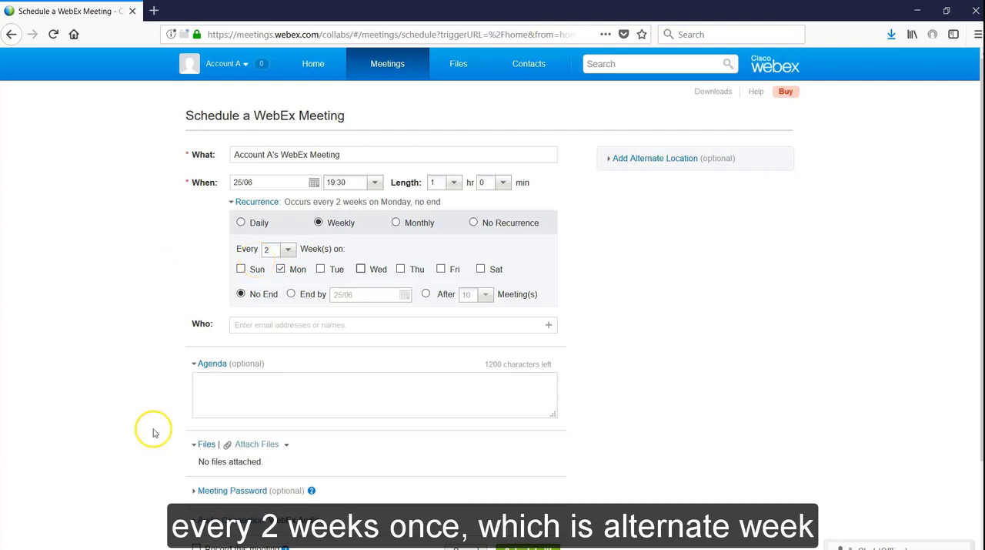
{"action": "left_click", "coordinate": [281, 270]}
{"action": "left_click", "coordinate": [360, 269]}
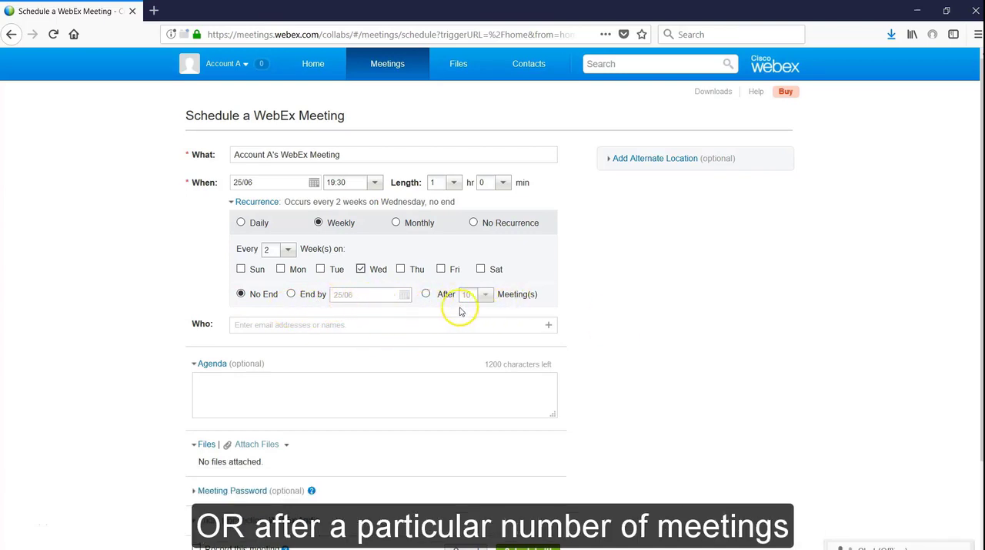
Enter "webex demo" as the agenda, leaving the invitees empty
{"action": "left_click", "coordinate": [258, 325]}
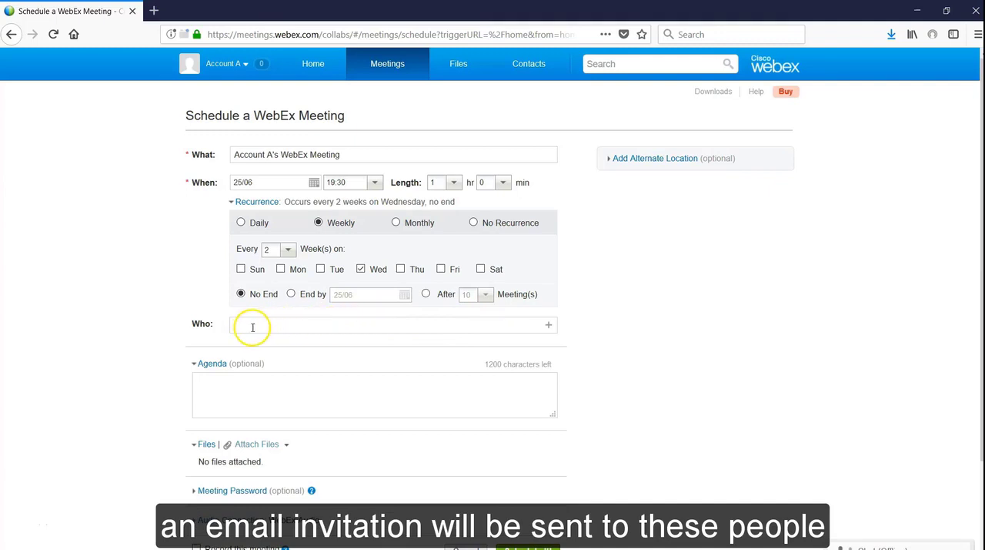
{"action": "left_click", "coordinate": [305, 389]}
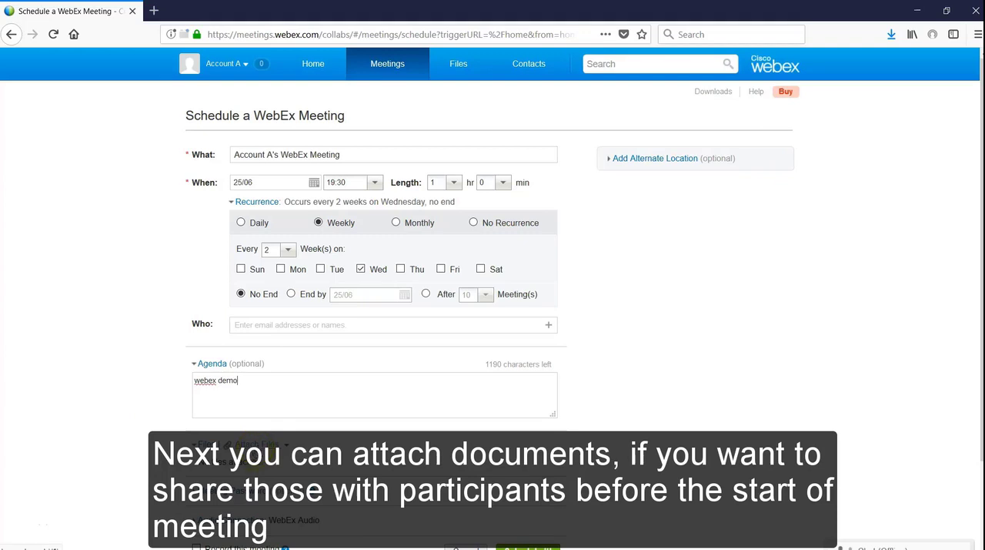
Expand the optional meeting password section and enter the meeting password
{"action": "scroll", "coordinate": [131, 385], "scroll_direction": "down", "scroll_amount": 2}
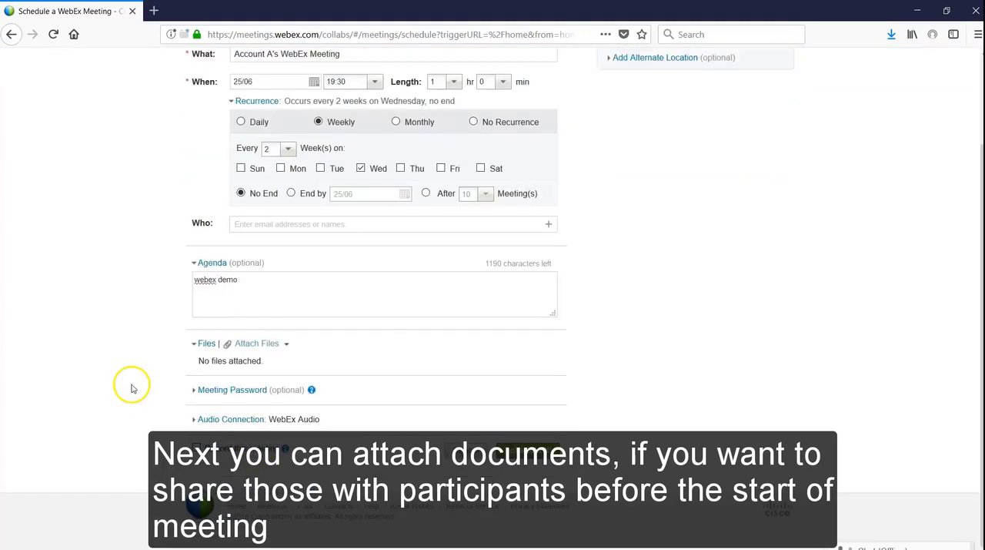
{"action": "left_click", "coordinate": [193, 390]}
{"action": "scroll", "coordinate": [201, 396], "scroll_direction": "down", "scroll_amount": 1}
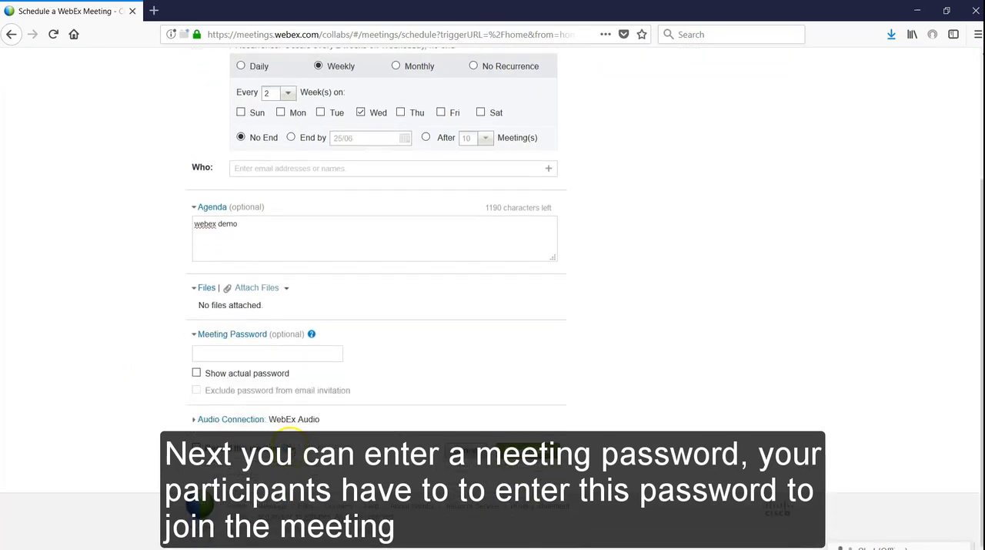
{"action": "left_click", "coordinate": [216, 354]}
{"action": "type", "text": "12345"}
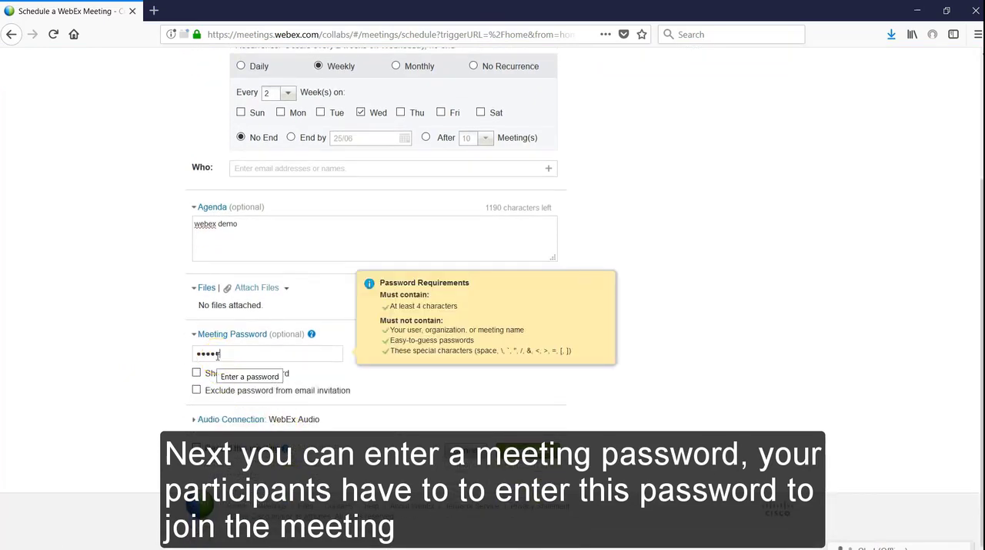
{"action": "type", "text": "678"}
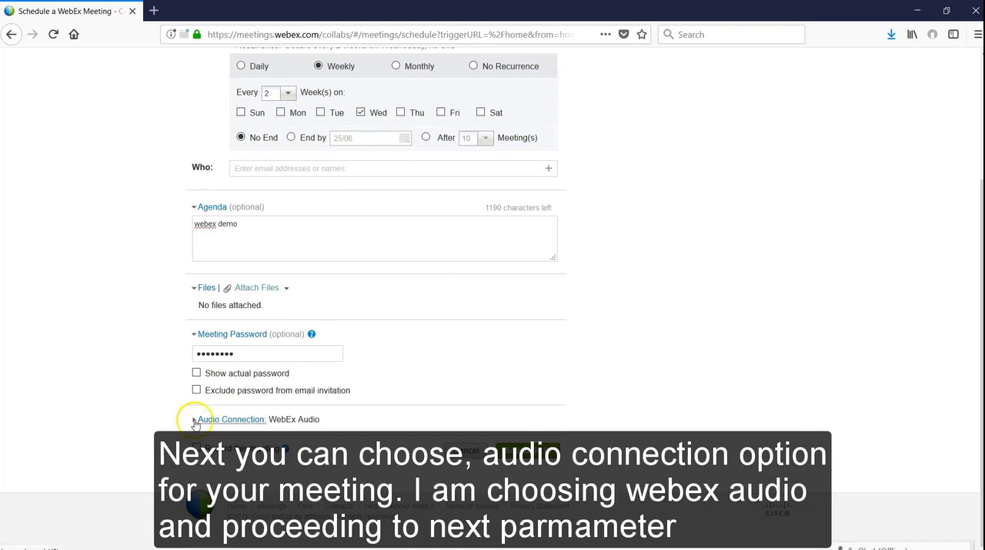
Review the audio connection options for the scheduled meeting and keep WebEx Audio
{"action": "left_click", "coordinate": [194, 419]}
{"action": "scroll", "coordinate": [146, 441], "scroll_direction": "down", "scroll_amount": 1}
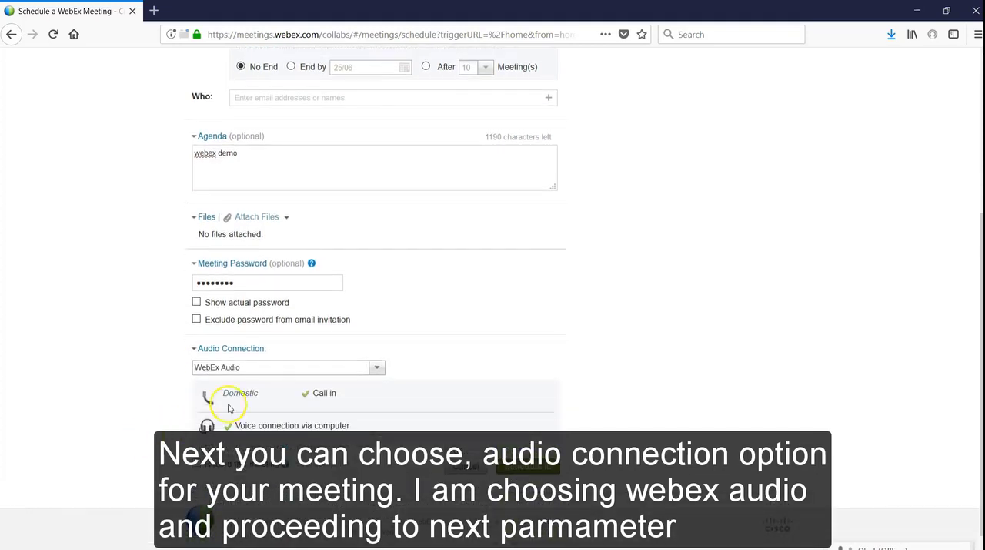
{"action": "left_click", "coordinate": [377, 368]}
{"action": "left_click", "coordinate": [378, 368]}
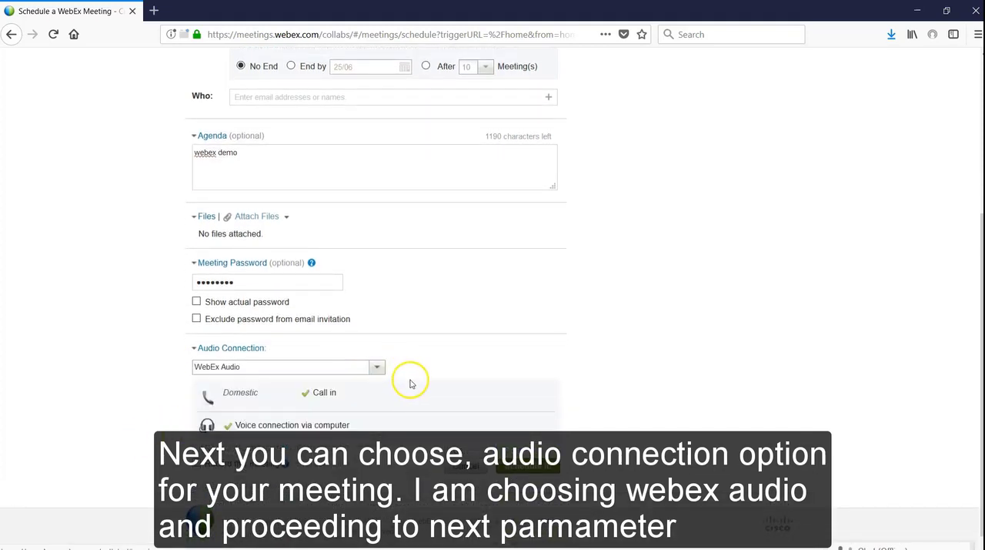
Turn on recording for this meeting and schedule it
{"action": "scroll", "coordinate": [409, 381], "scroll_direction": "down", "scroll_amount": 1}
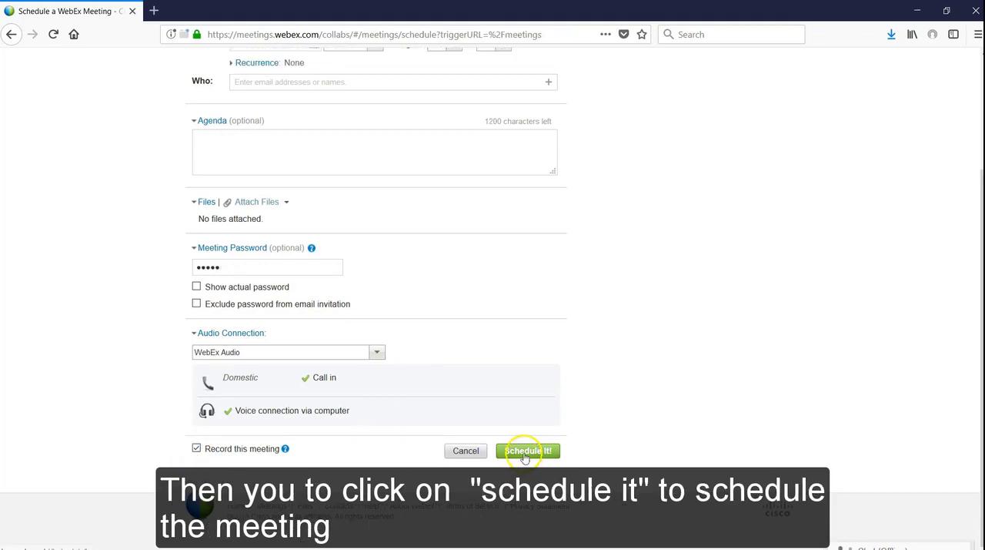
{"action": "left_click", "coordinate": [526, 451]}
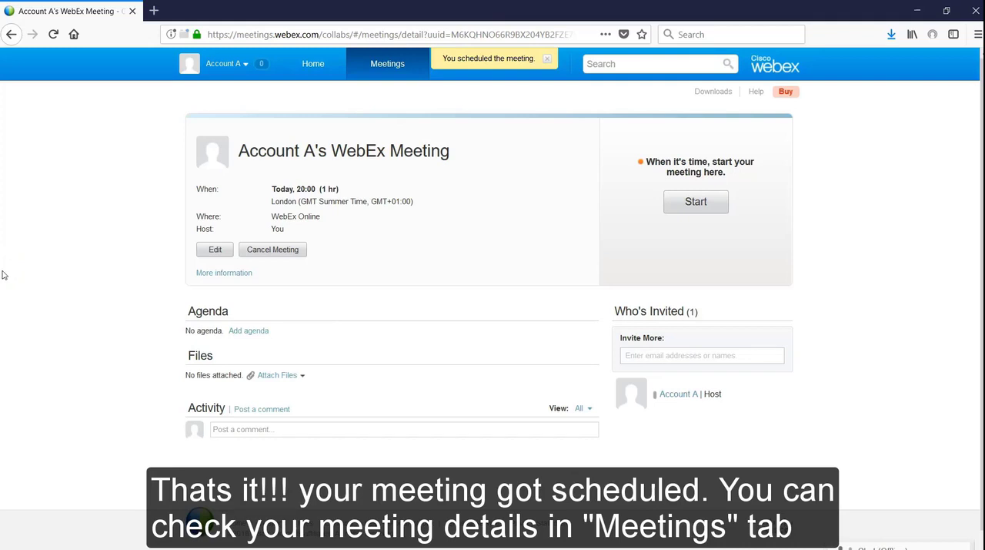
Open the meetings overview and view the upcoming and recent meetings
{"action": "left_click", "coordinate": [395, 63]}
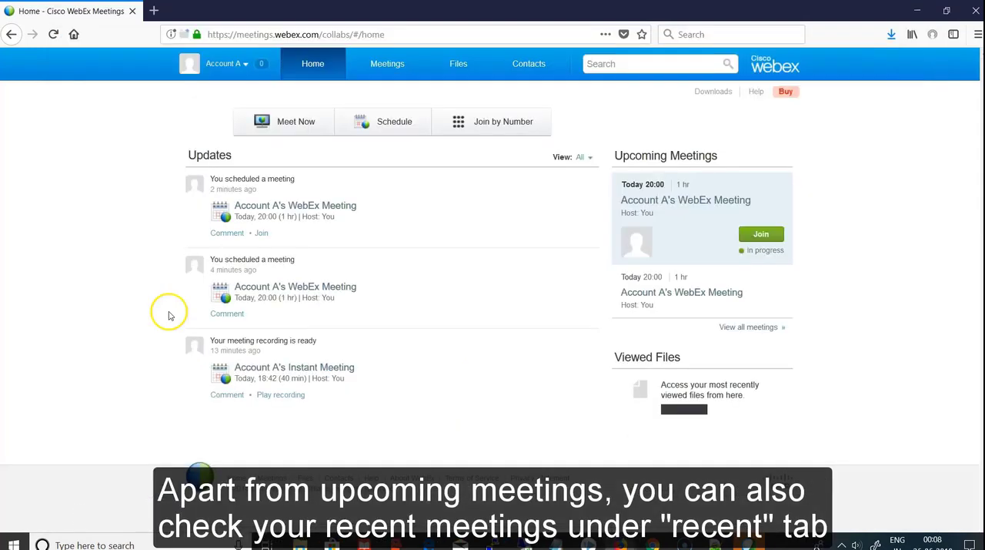
{"action": "left_click", "coordinate": [391, 71]}
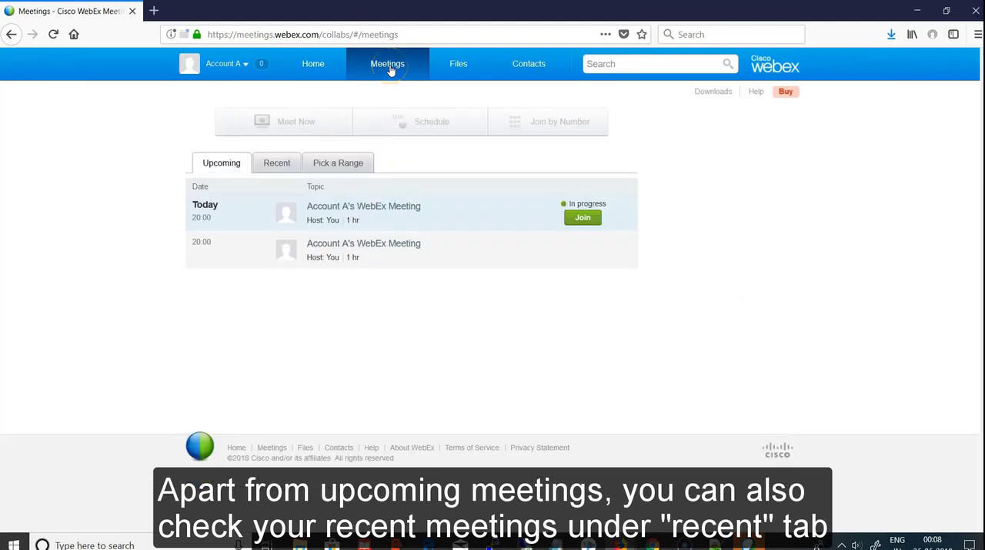
{"action": "left_click", "coordinate": [275, 165]}
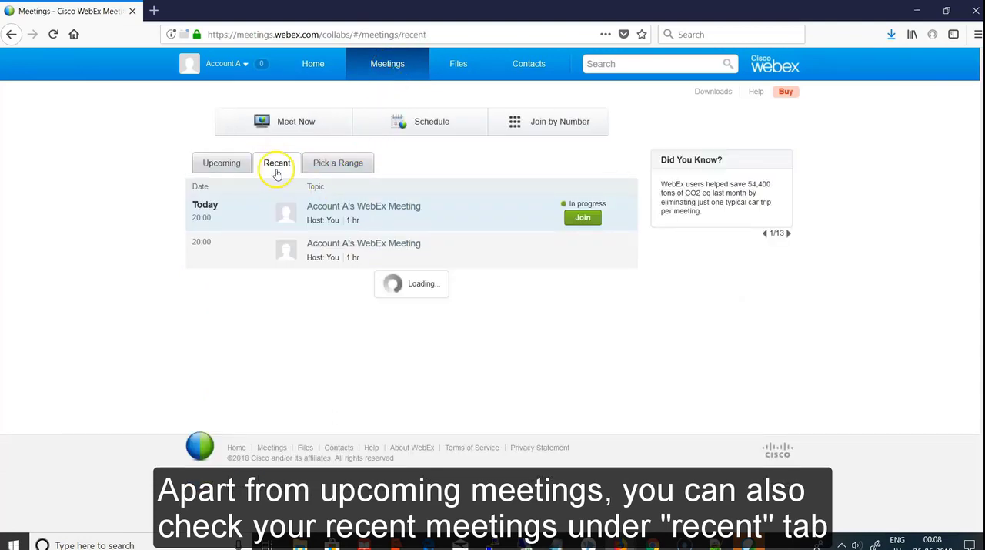
Browse meetings by date range, setting the start date to 24/06 and opening the end date's calendar
{"action": "left_click", "coordinate": [350, 171]}
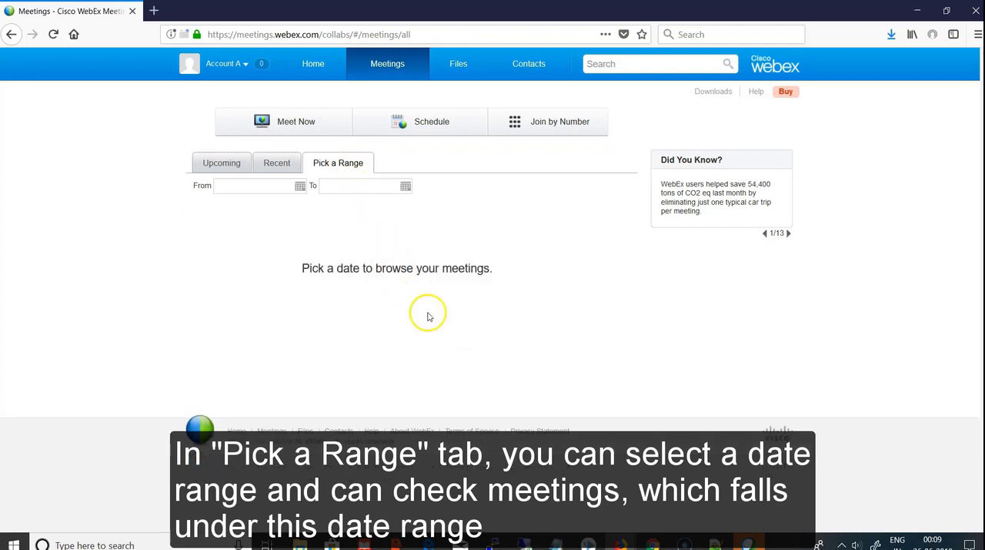
{"action": "left_click", "coordinate": [300, 185]}
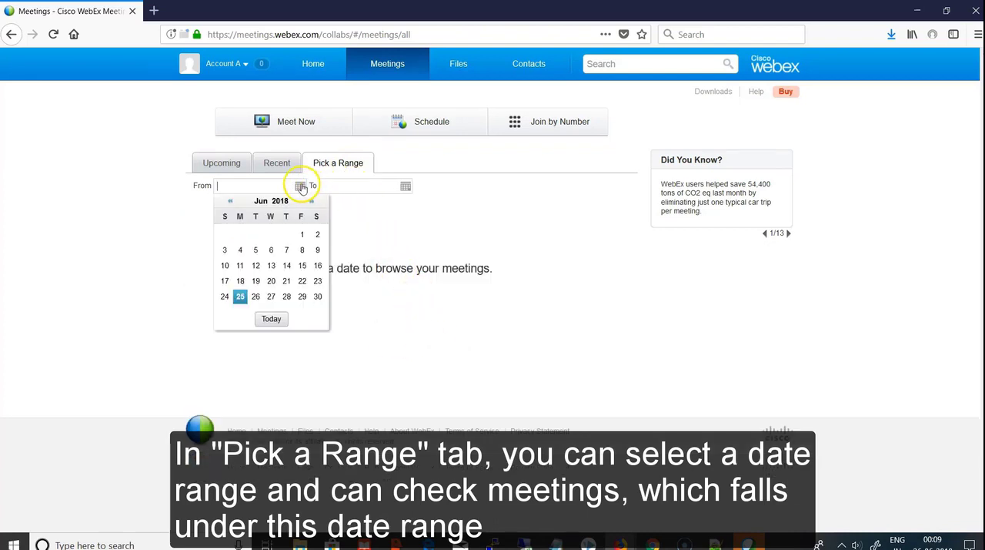
{"action": "left_click", "coordinate": [224, 296]}
{"action": "left_click", "coordinate": [406, 187]}
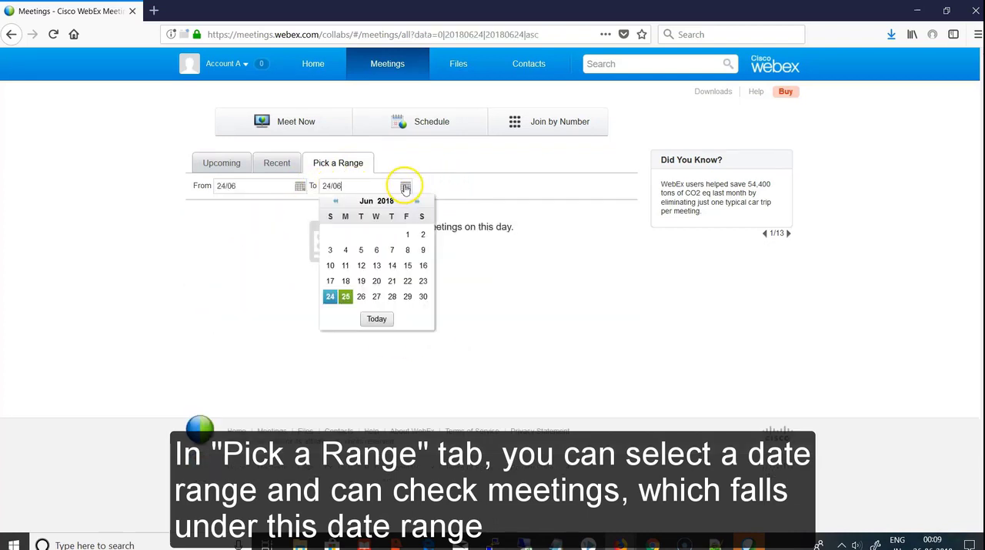